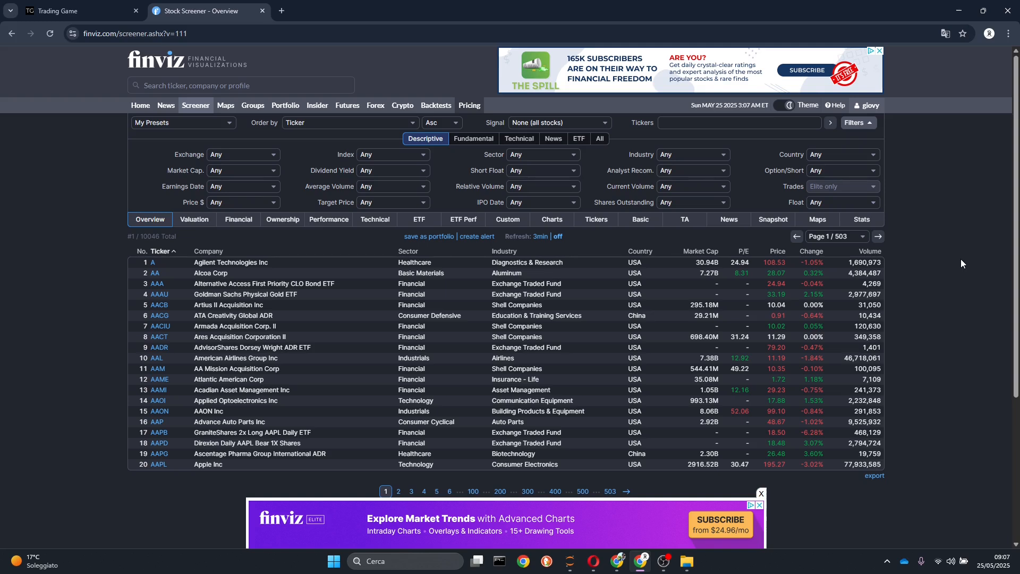
Open the Finviz home page and look through its market overview, from the index charts down to futures, IPOs and forex
left_click(762, 493)
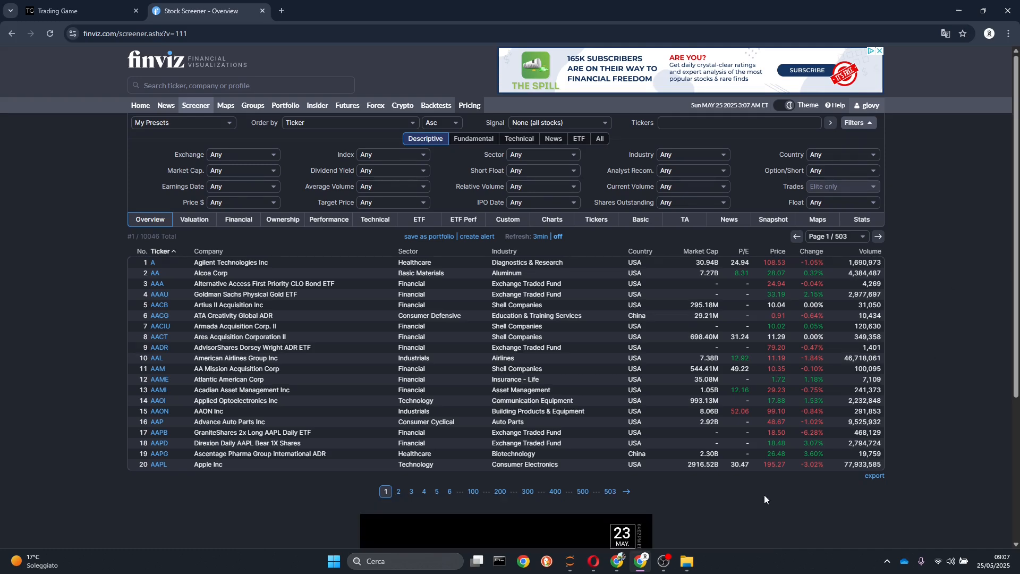
left_click(133, 107)
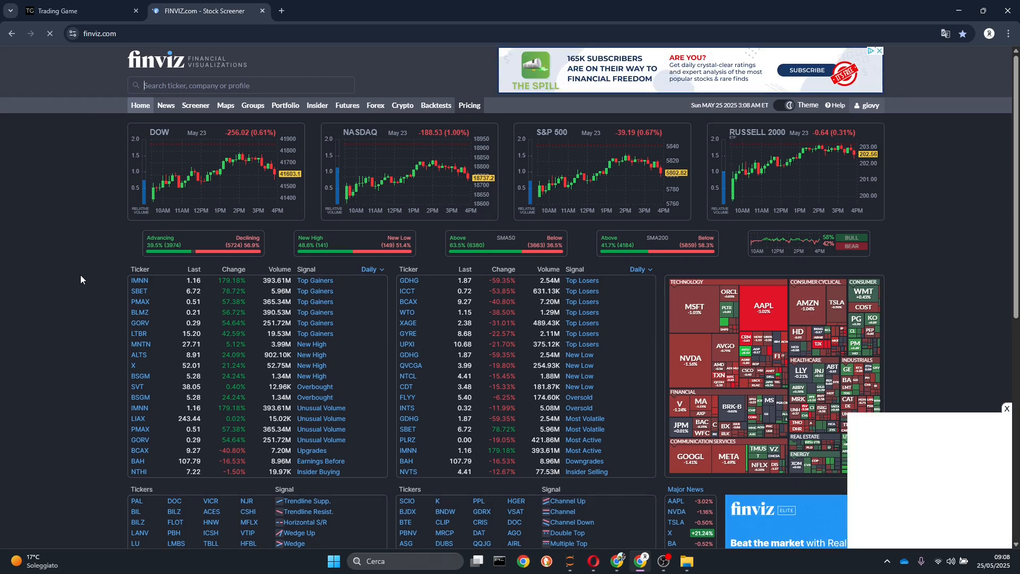
left_click(1006, 409)
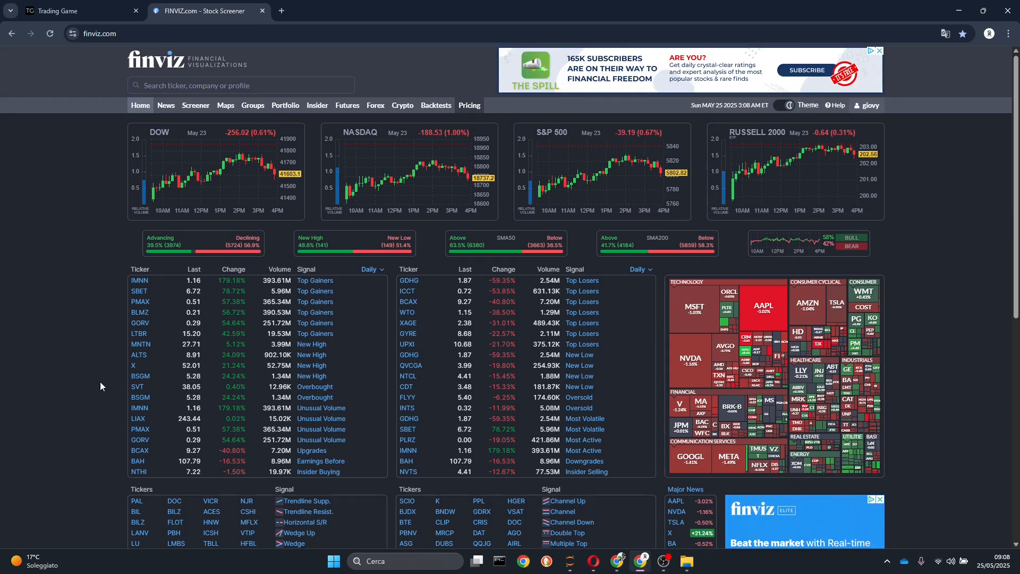
scroll(83, 389, "down", 7)
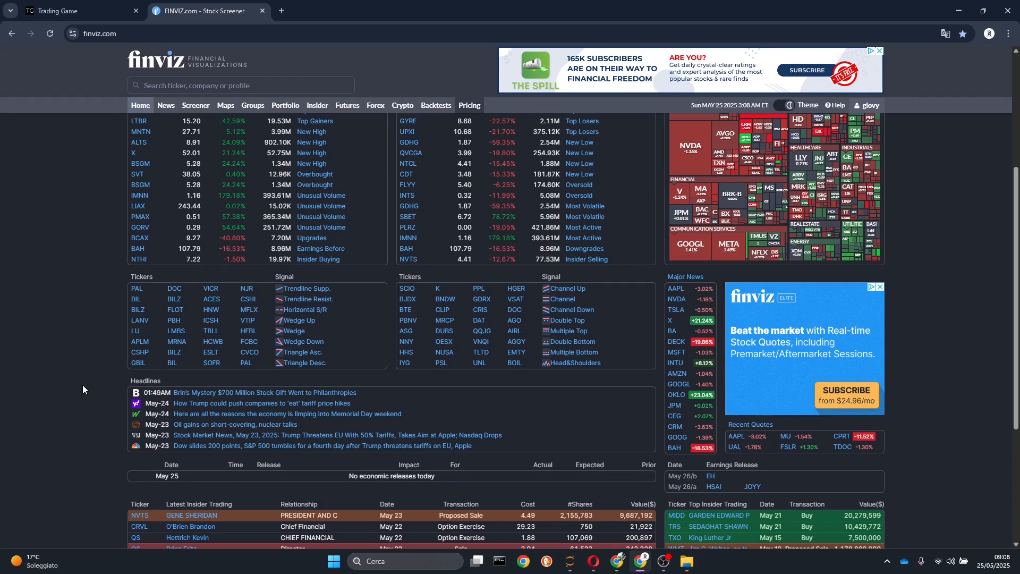
scroll(82, 389, "down", 1)
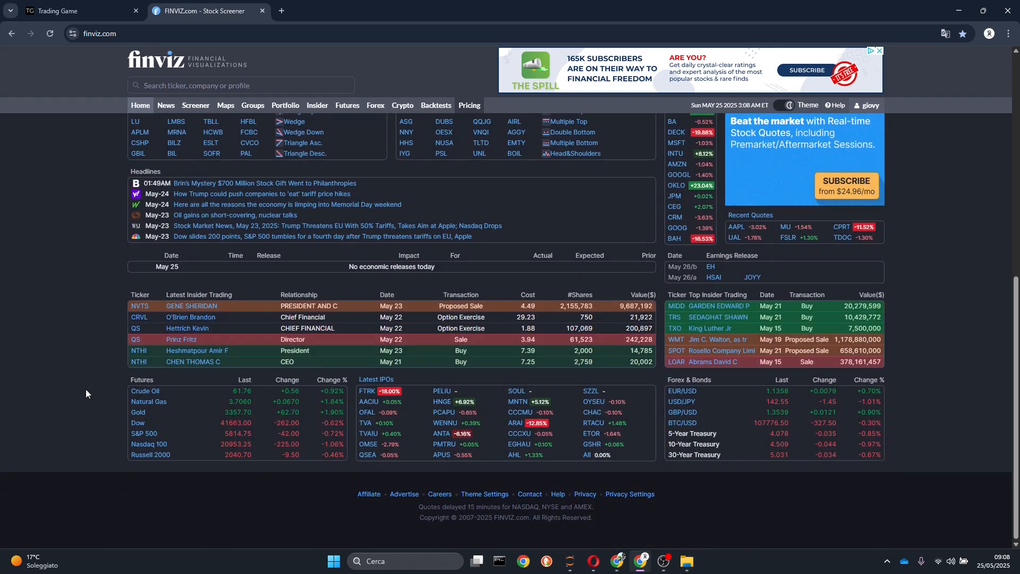
scroll(87, 391, "up", 8)
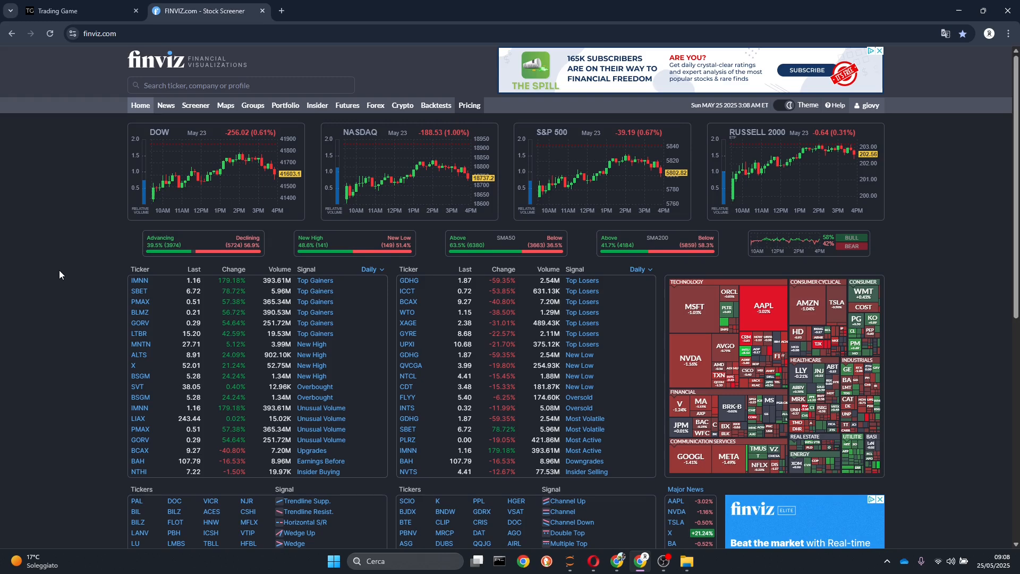
scroll(59, 271, "down", 2)
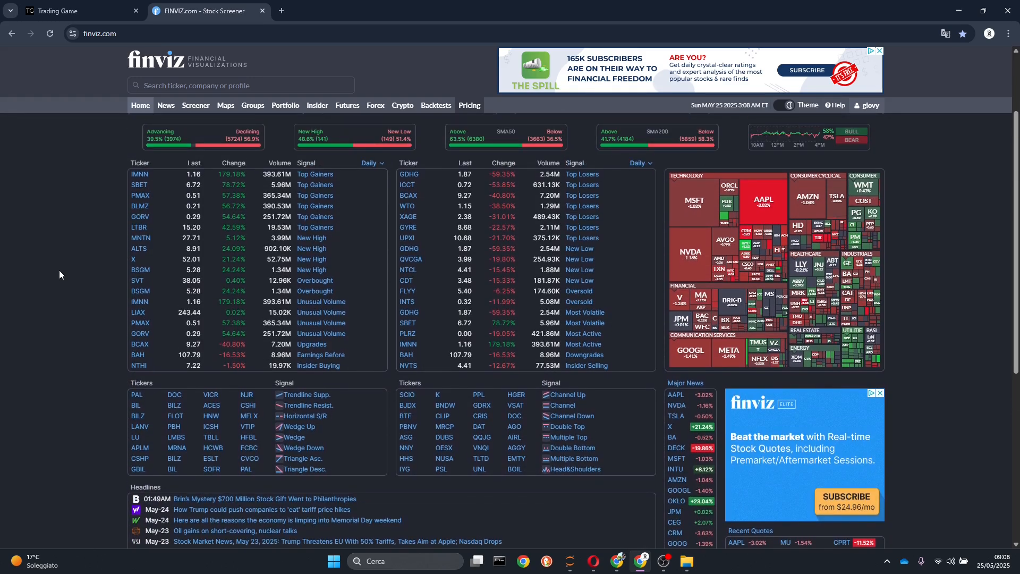
scroll(59, 270, "up", 2)
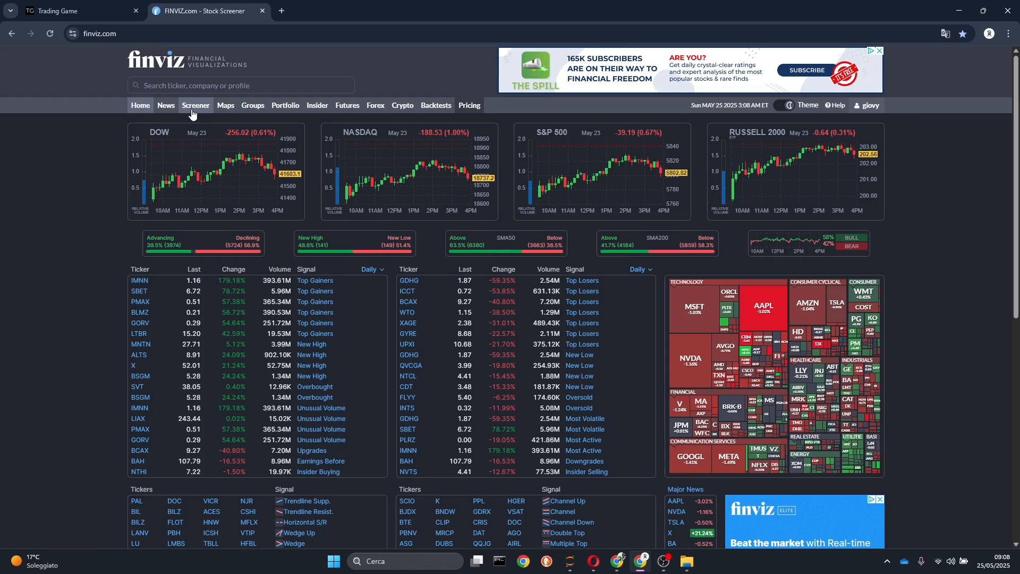
Open the stock screener, filter the stocks by country USA and dismiss the pop-up advertisement
left_click(192, 110)
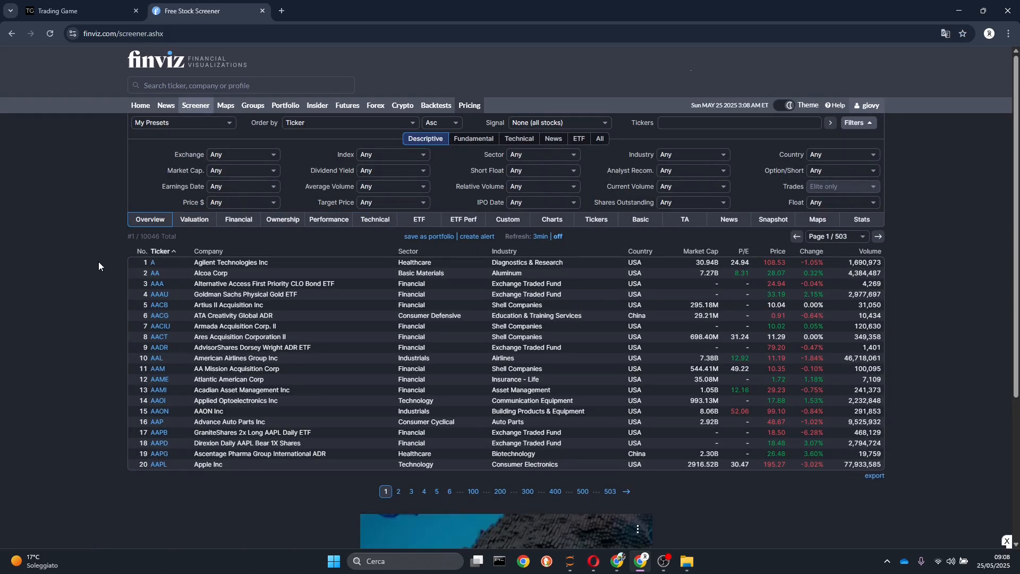
left_click(819, 155)
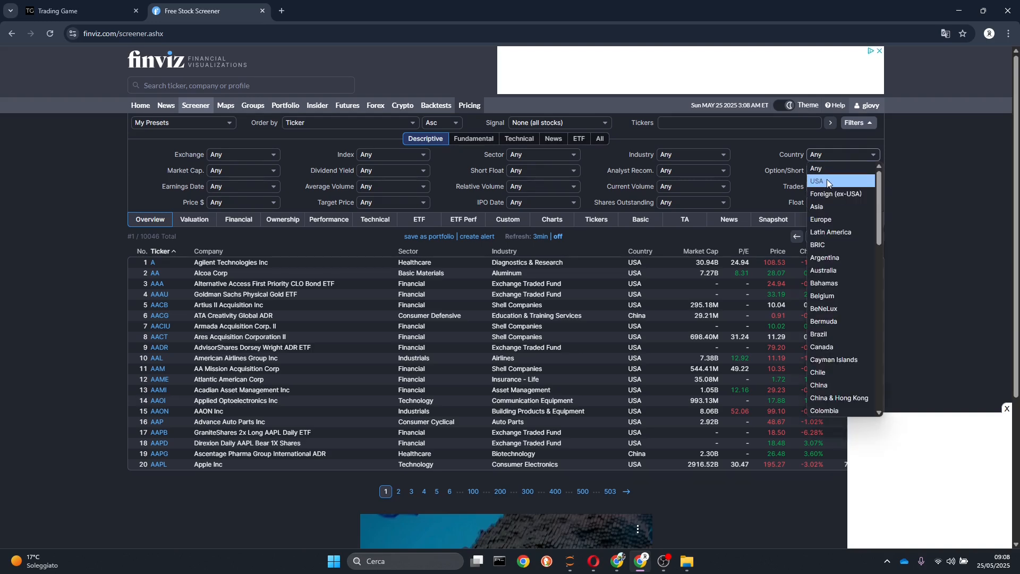
left_click(827, 179)
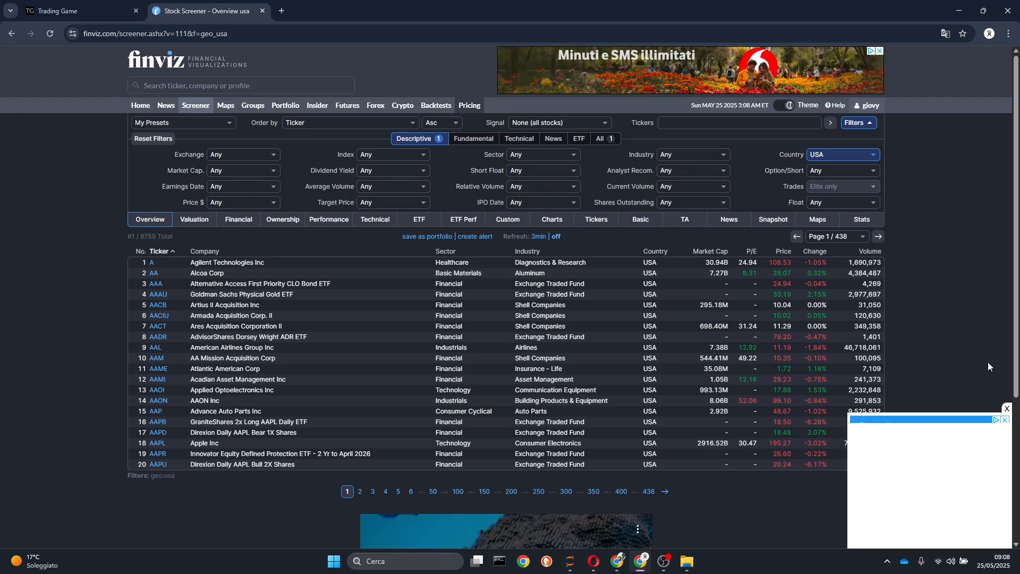
left_click(1008, 408)
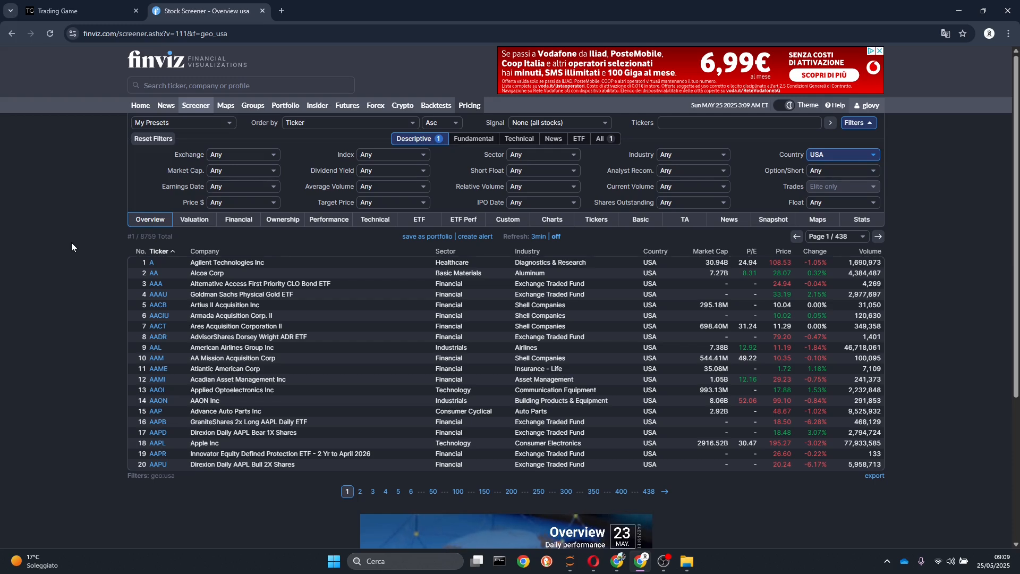
Review the options of the Short Float, Exchange, Float, Current Volume and Relative Volume filters without choosing any
left_click(521, 172)
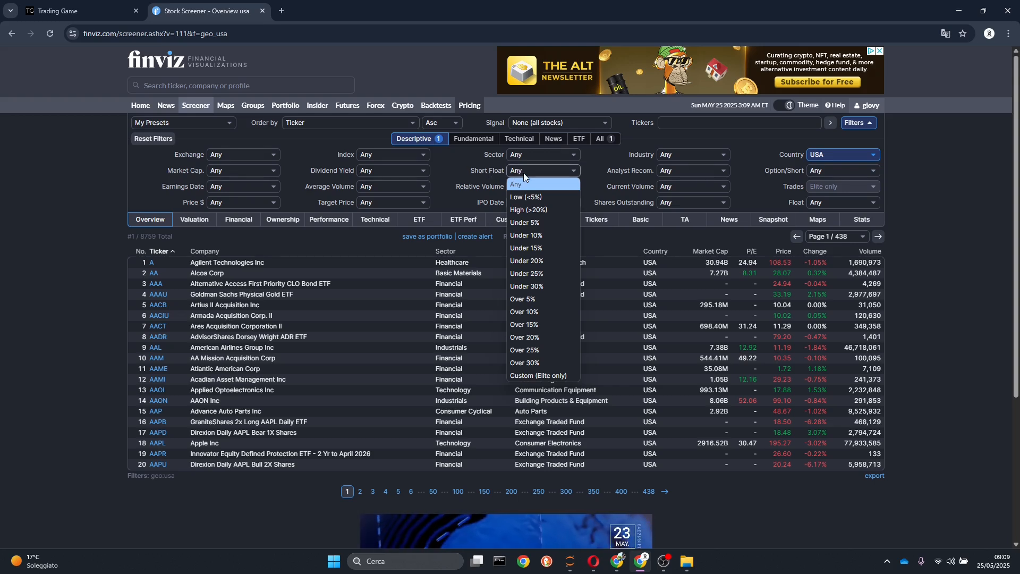
left_click(524, 173)
mouse_move(476, 174)
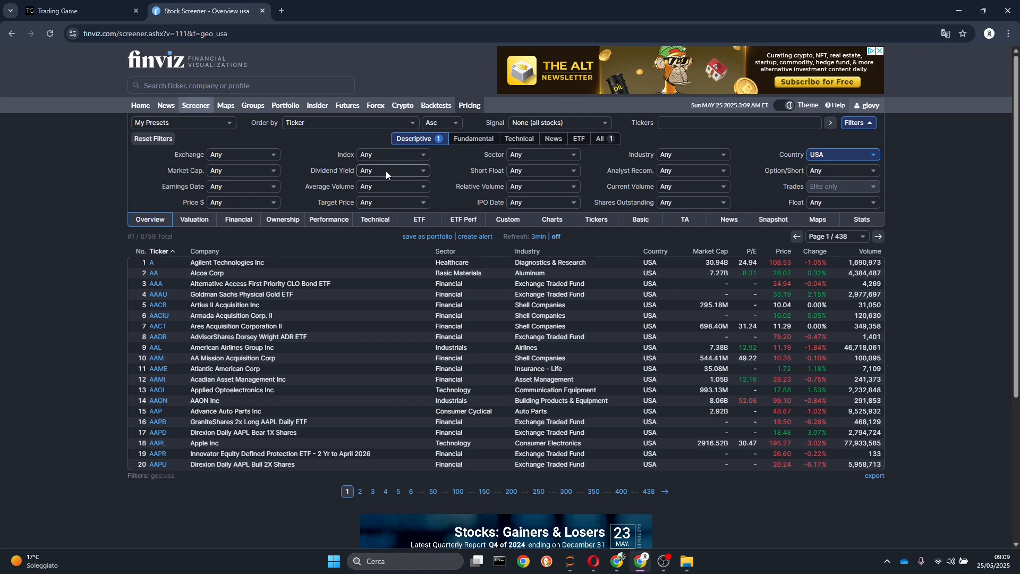
left_click(252, 153)
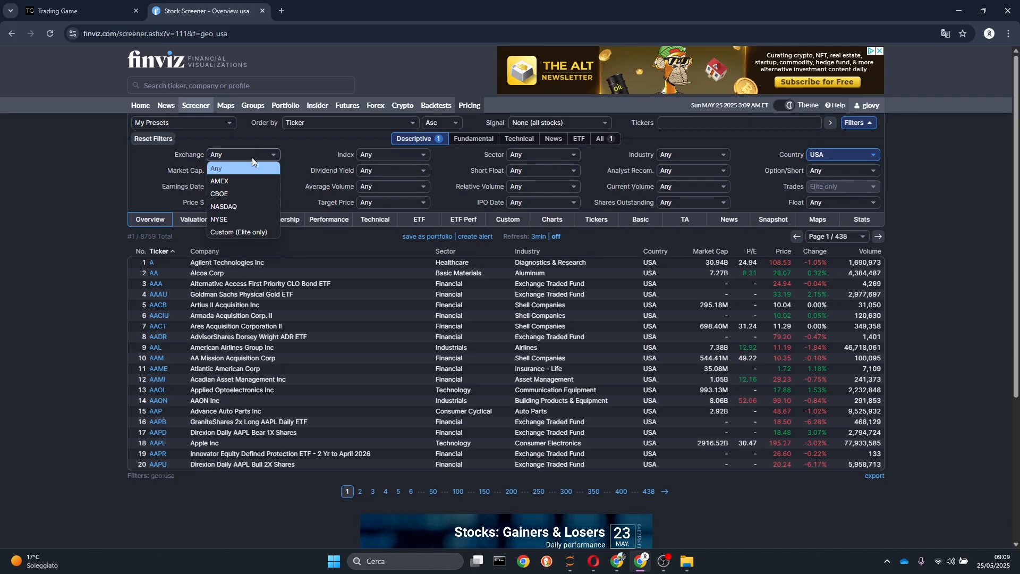
left_click(311, 154)
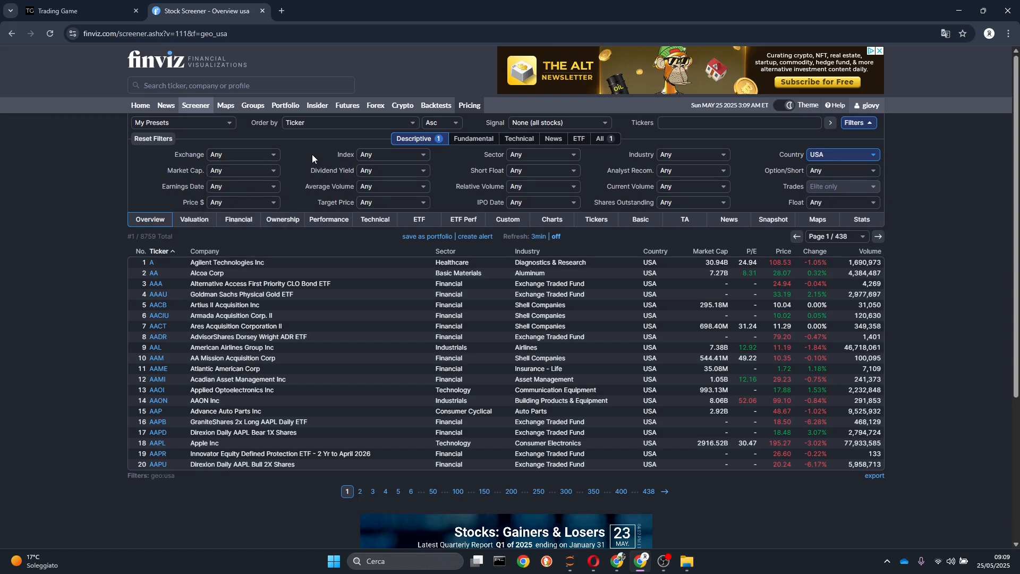
left_click(863, 200)
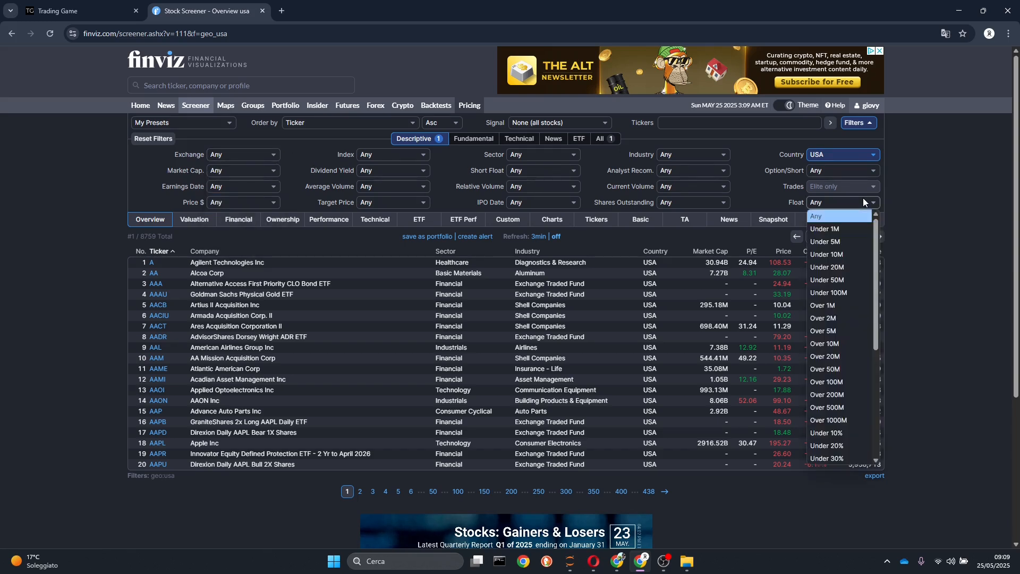
left_click(863, 200)
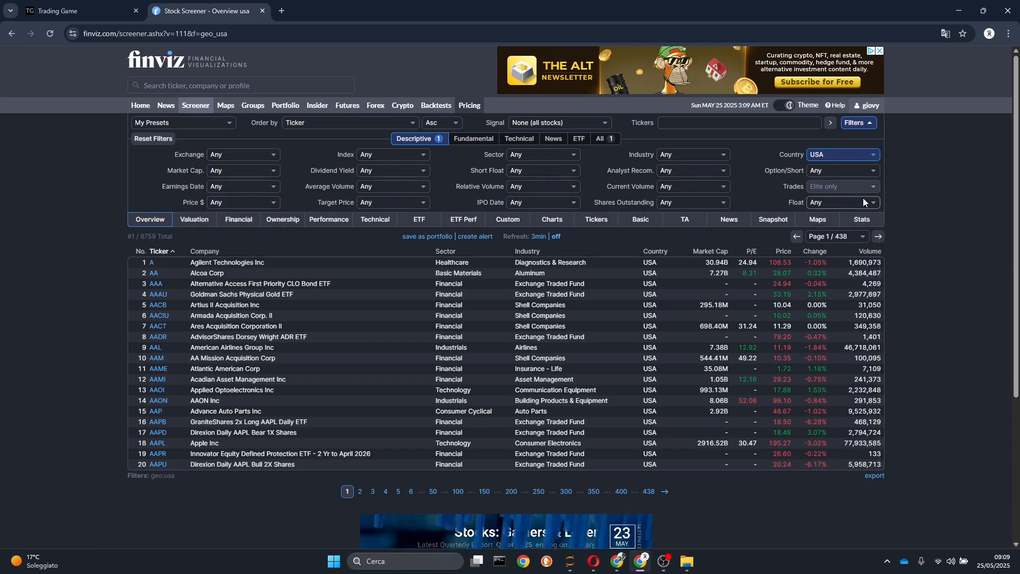
left_click(706, 185)
left_click(706, 186)
left_click(552, 187)
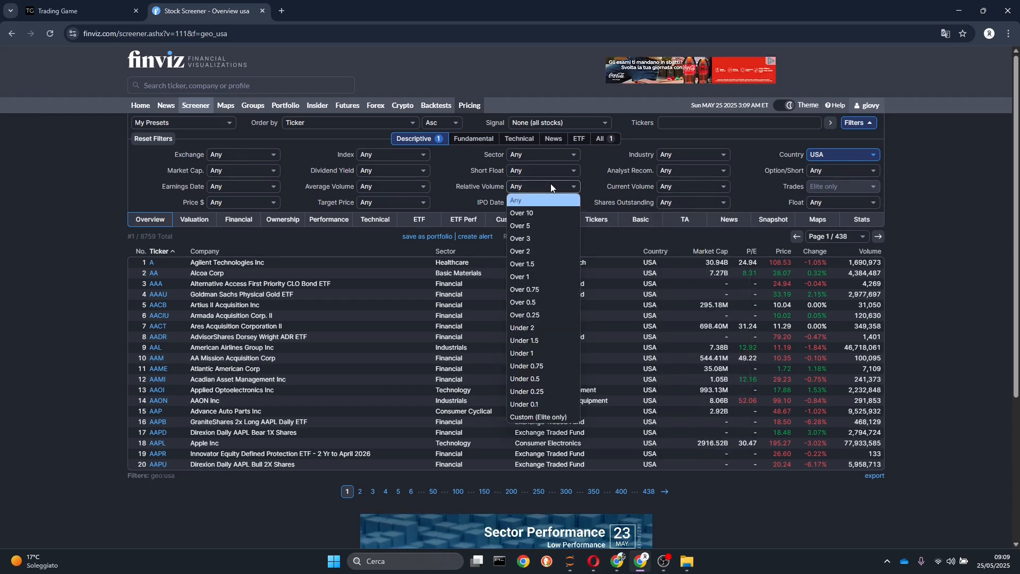
left_click(1, 221)
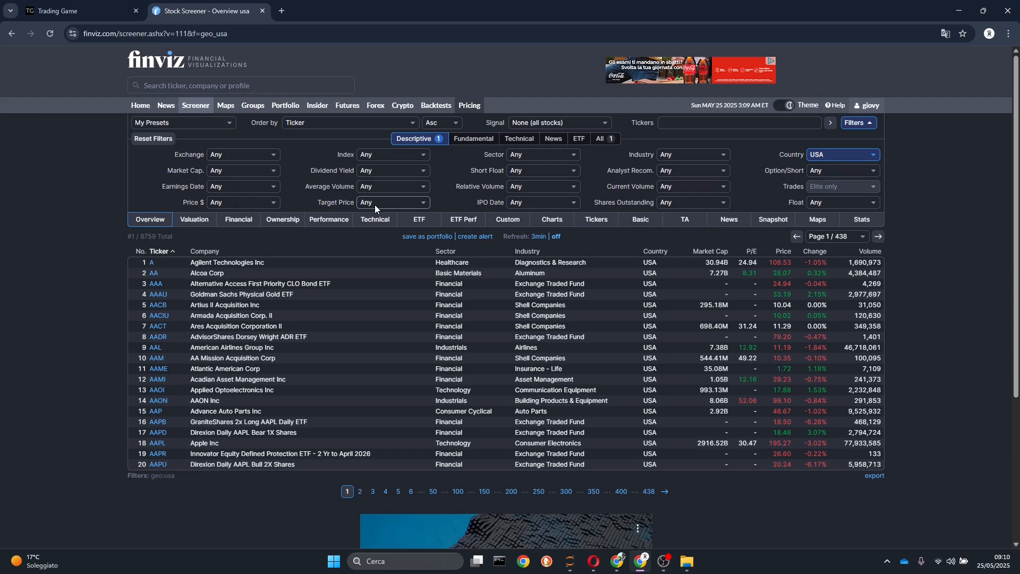
Try the Target Price filter at 30% Above Price and reset it to Any
mouse_move(347, 210)
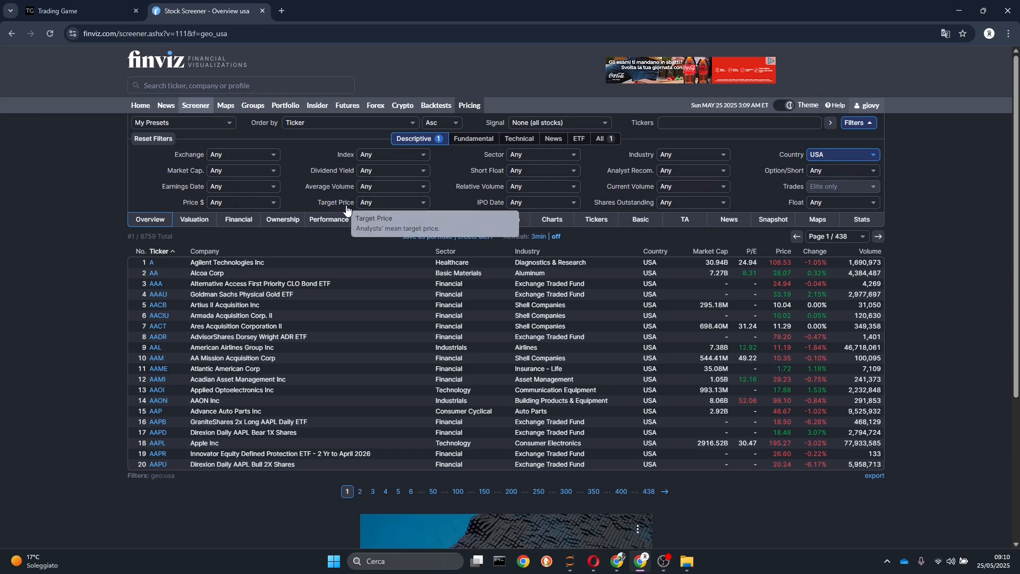
left_click(390, 202)
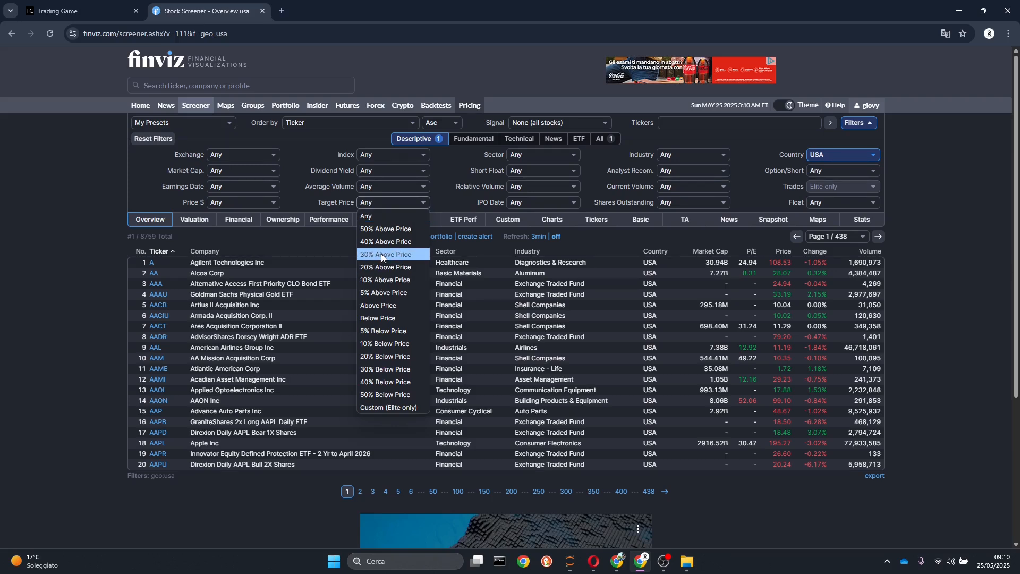
left_click(421, 256)
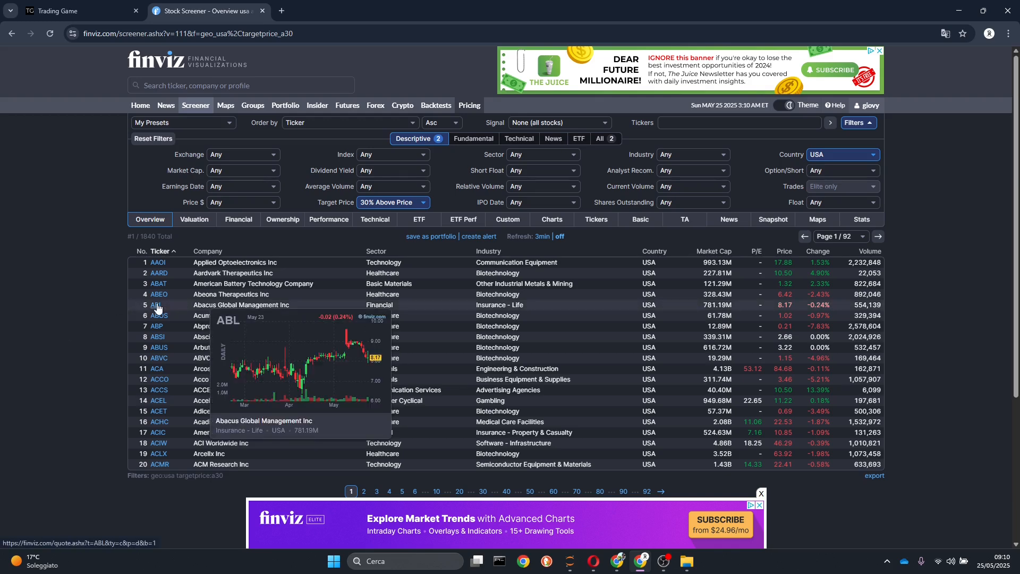
left_click(403, 201)
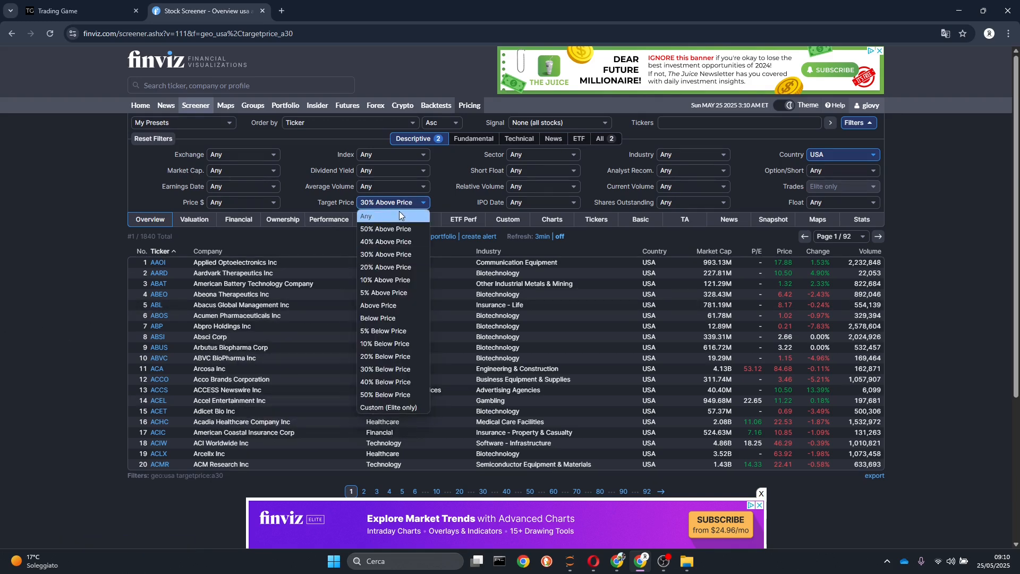
left_click(400, 211)
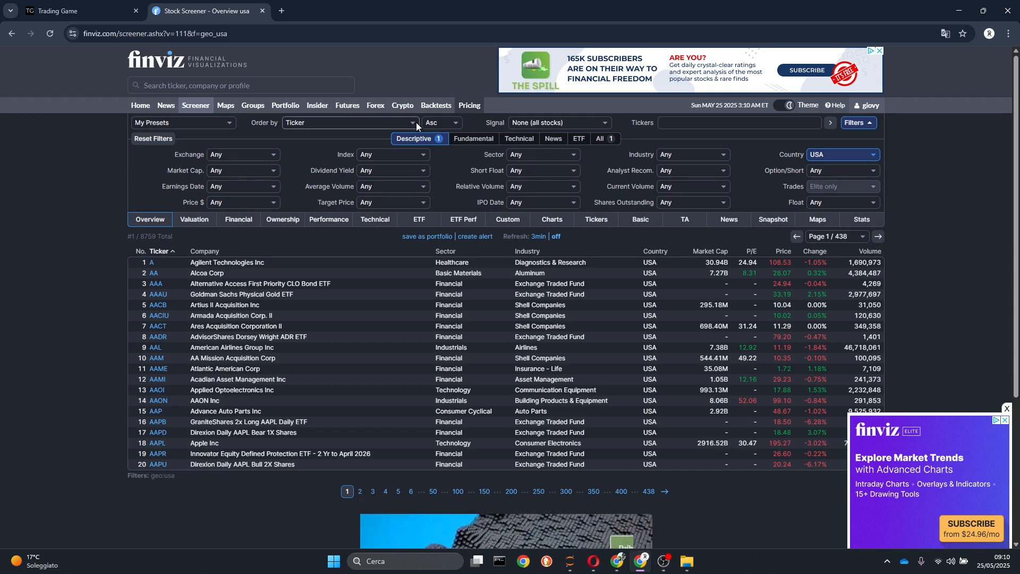
Show the screener's technical filters and view the options of the Change filter without choosing any
left_click(457, 140)
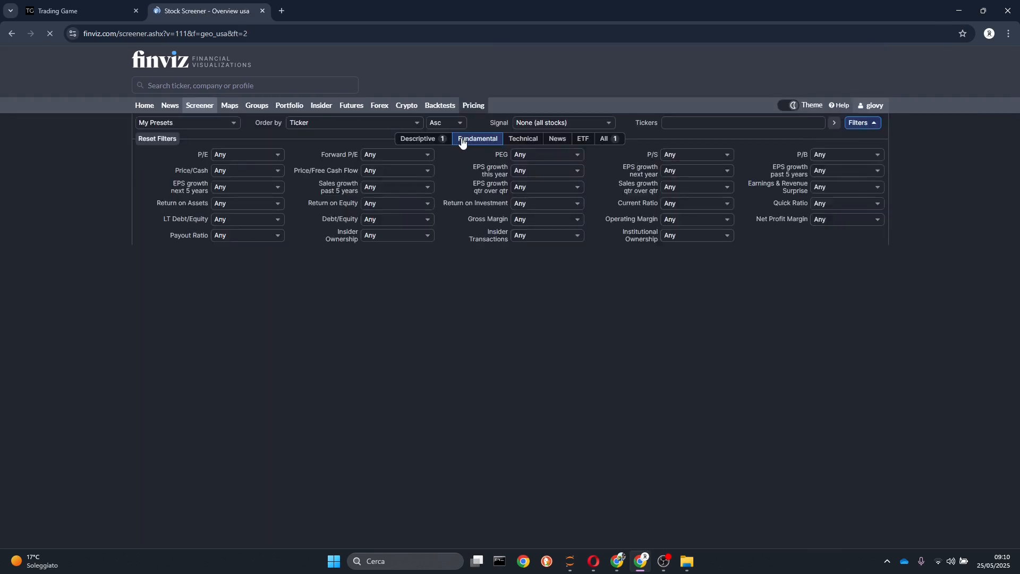
left_click(524, 141)
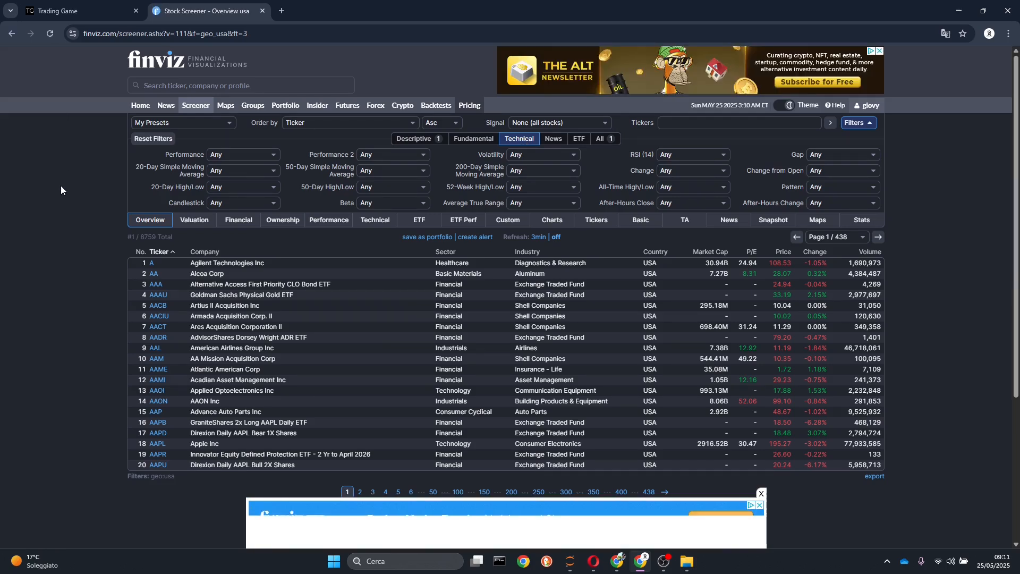
left_click(669, 171)
left_click(671, 172)
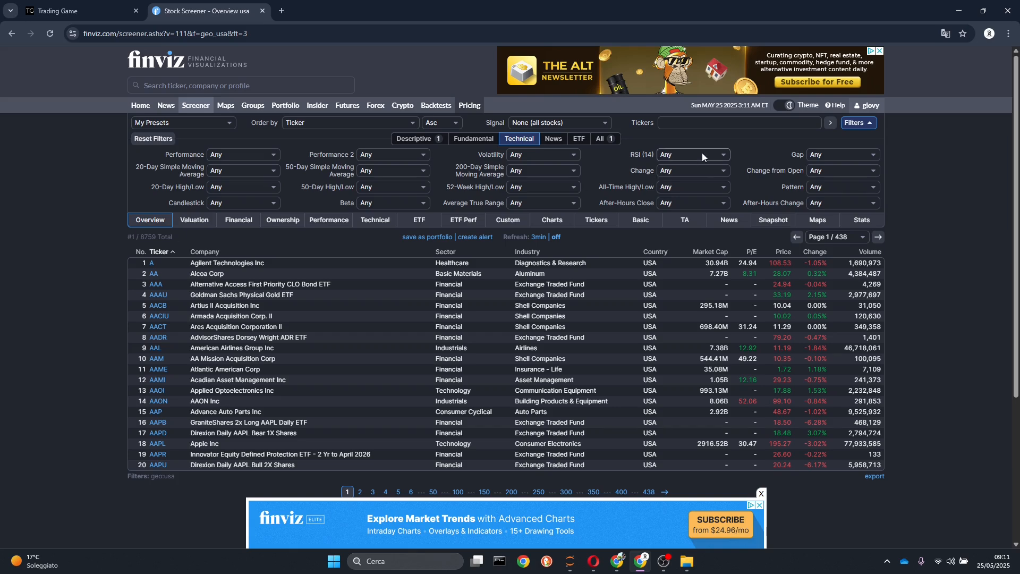
left_click(697, 170)
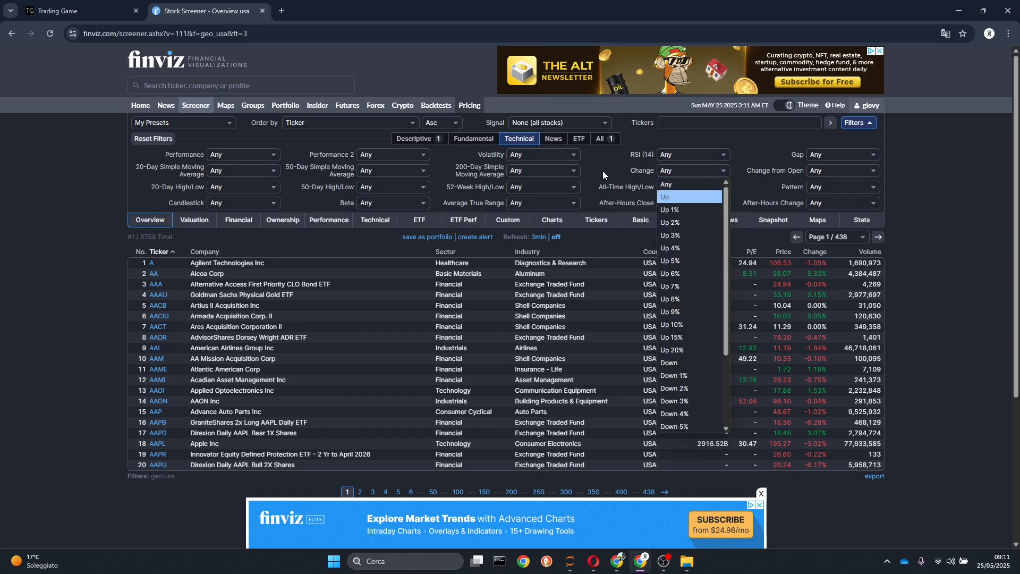
left_click(638, 176)
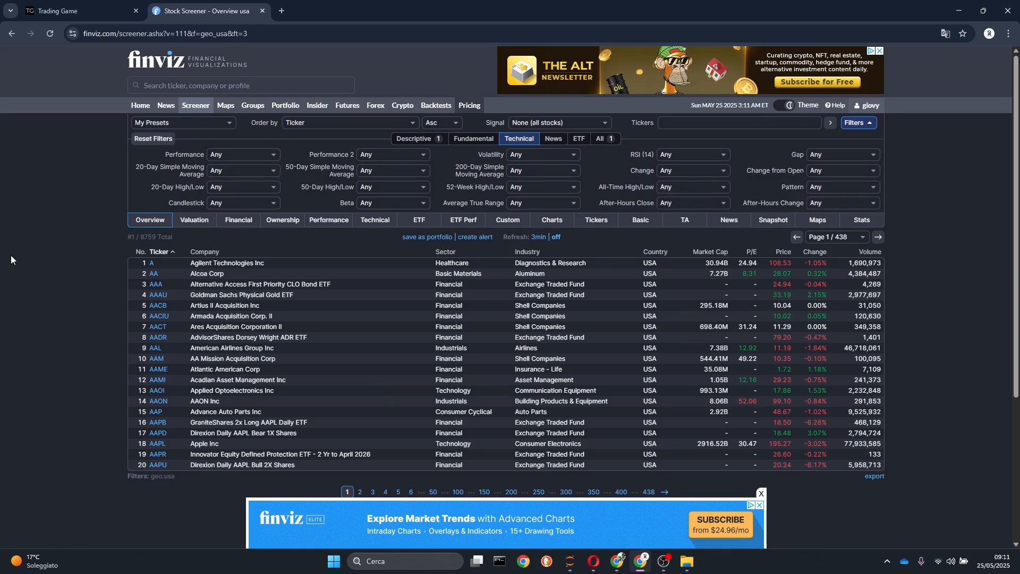
Look through the Performance filter's options from daily to yearly periods, leaving it at Any
left_click(213, 157)
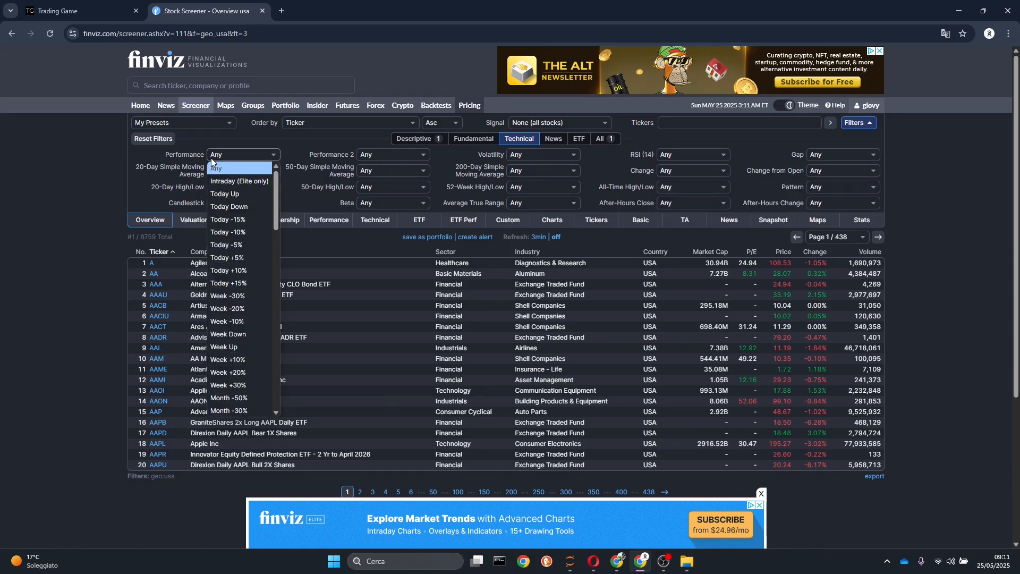
scroll(230, 346, "down", 5)
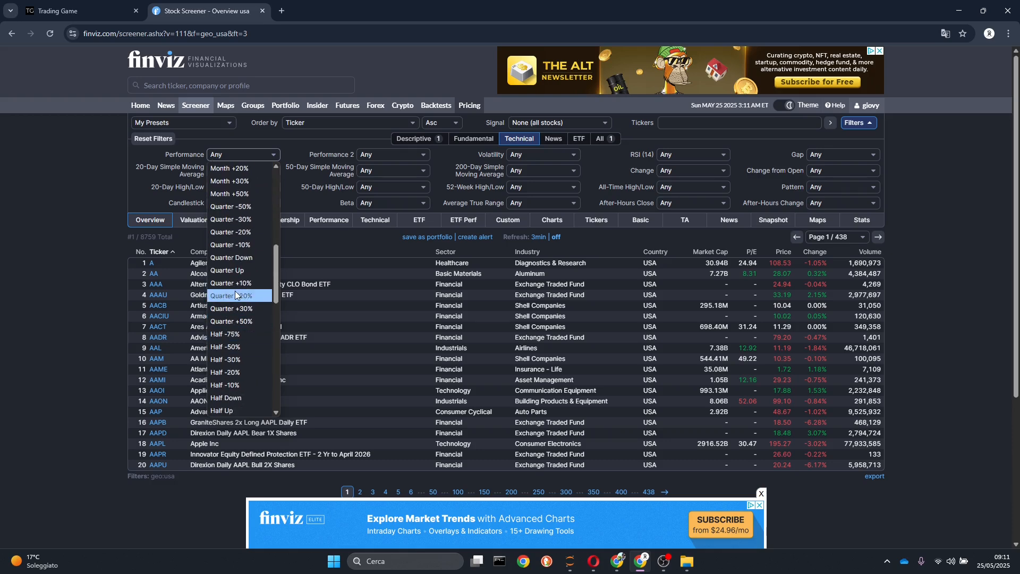
scroll(237, 243, "down", 4)
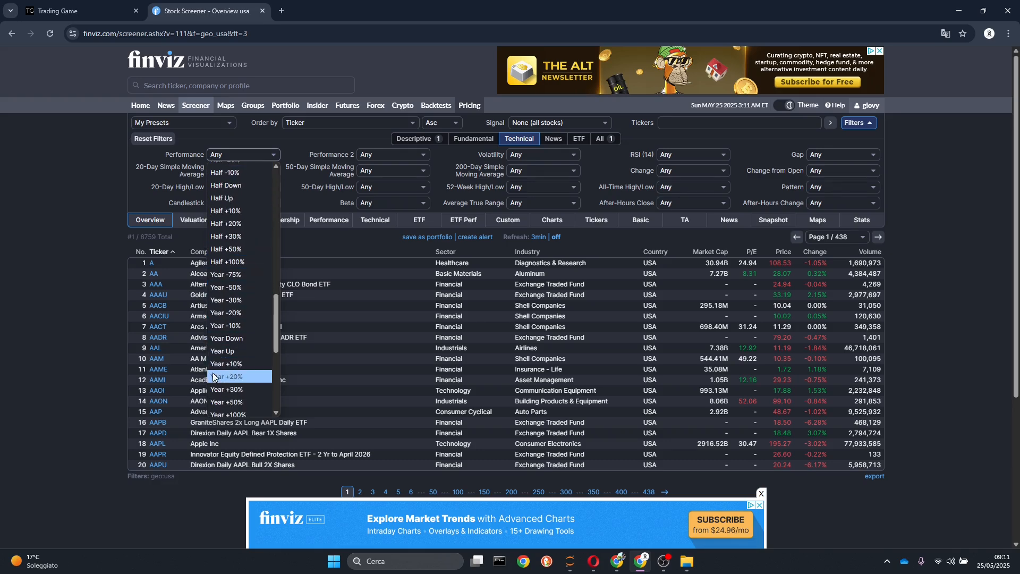
left_click(44, 228)
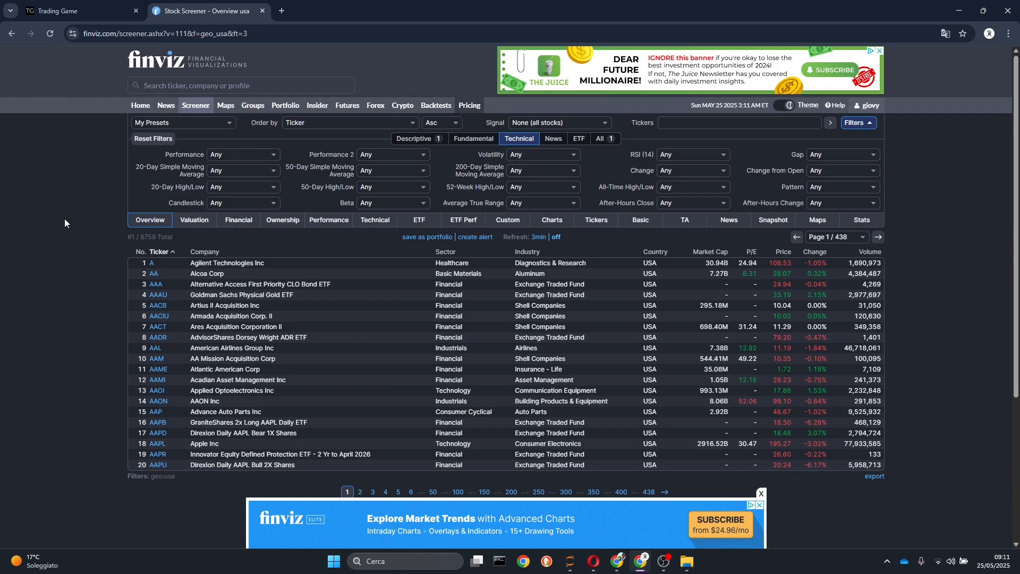
Try the 50-Day Simple Moving Average filter at Price above SMA50 and reset it to Any
mouse_move(145, 173)
mouse_move(483, 173)
left_click(383, 172)
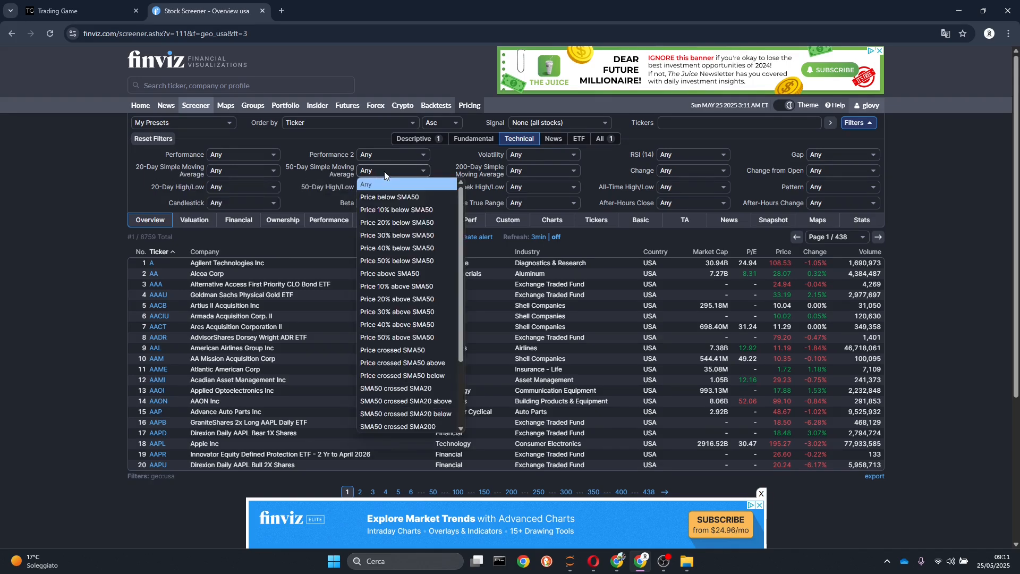
left_click(426, 273)
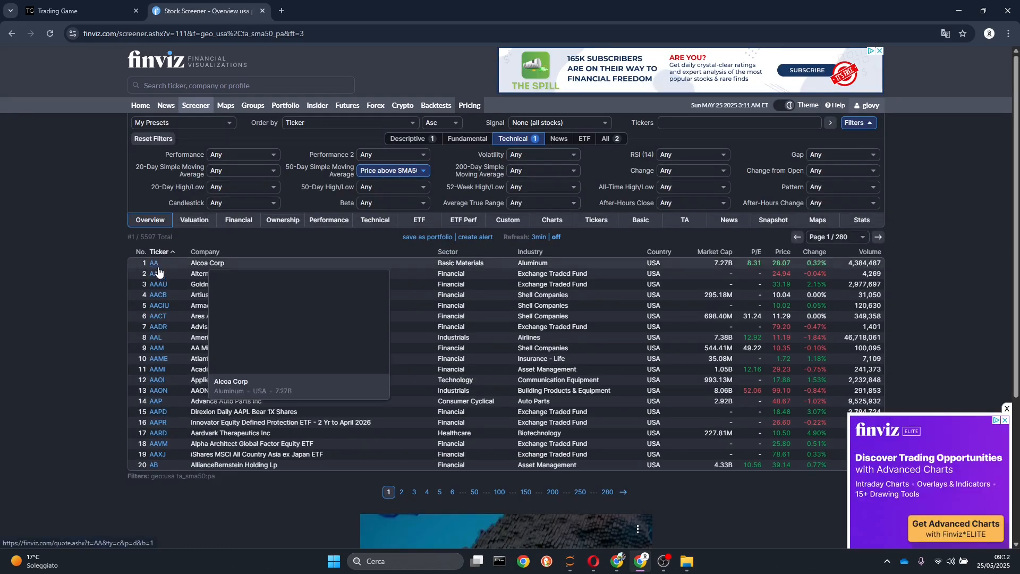
left_click(1007, 408)
mouse_move(156, 269)
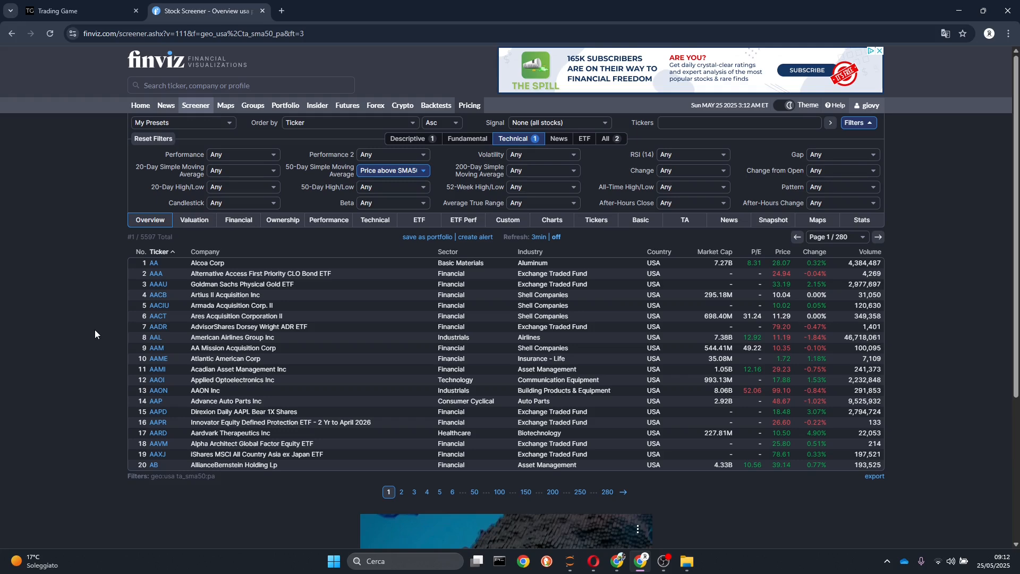
left_click(379, 172)
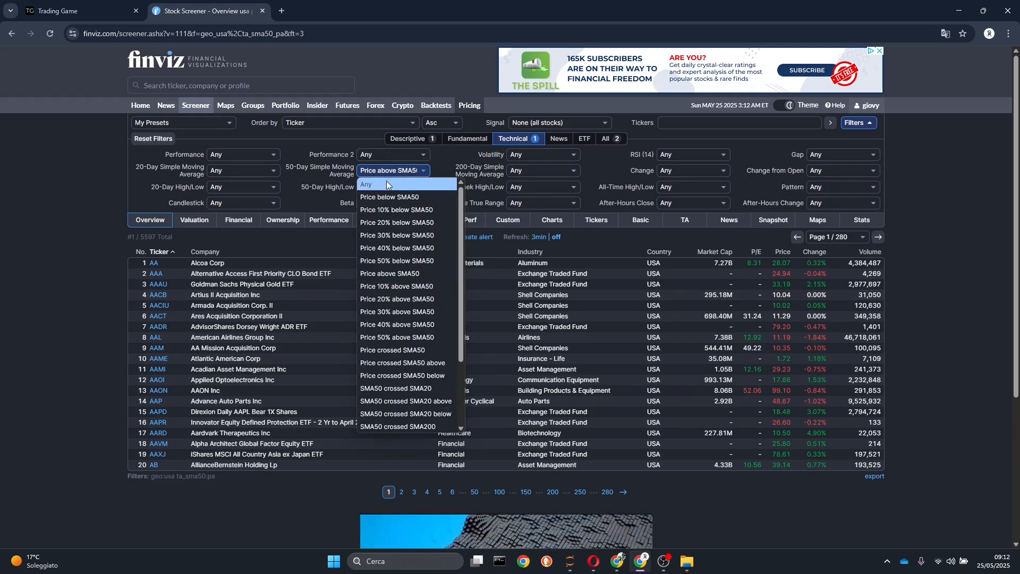
left_click(386, 181)
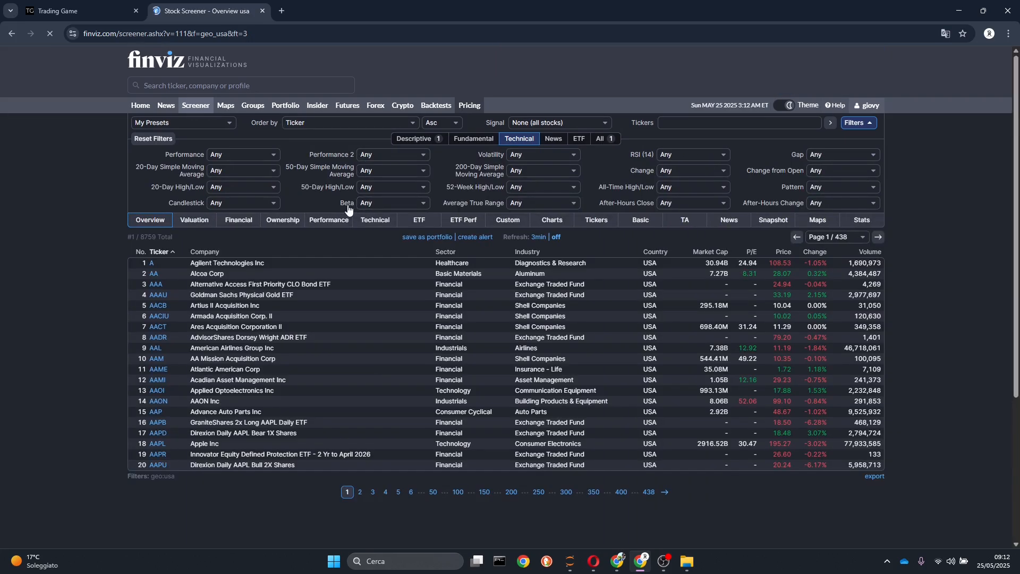
mouse_move(348, 210)
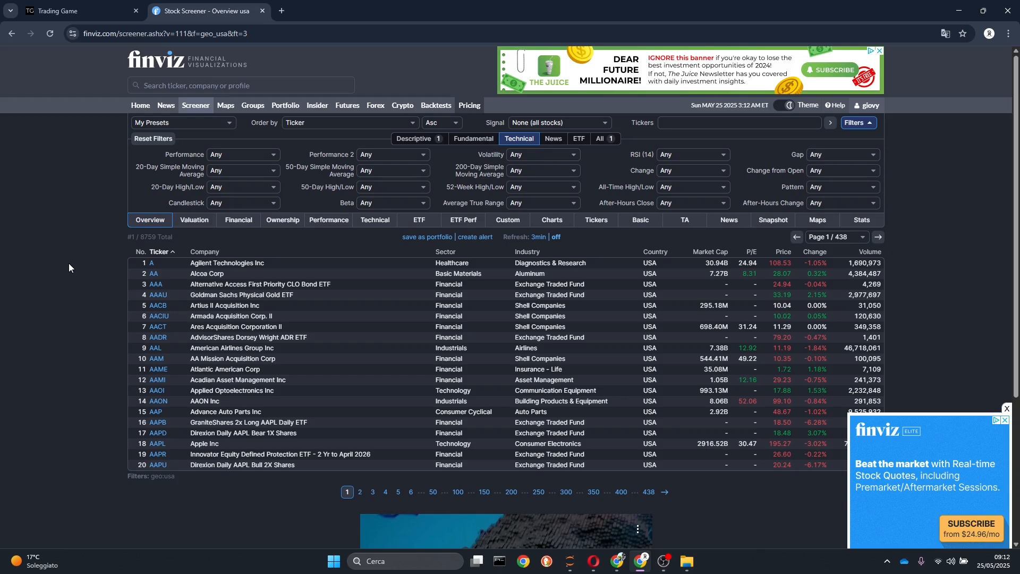
left_click(1006, 408)
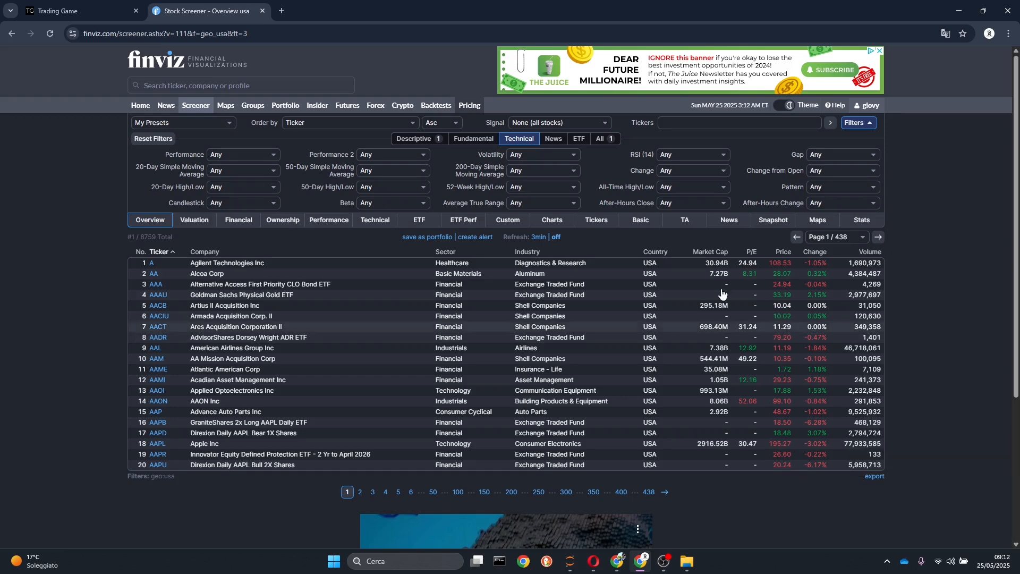
Show the screener's fundamental filters and set Sales growth past 5 years to Positive (>0%)
left_click(474, 138)
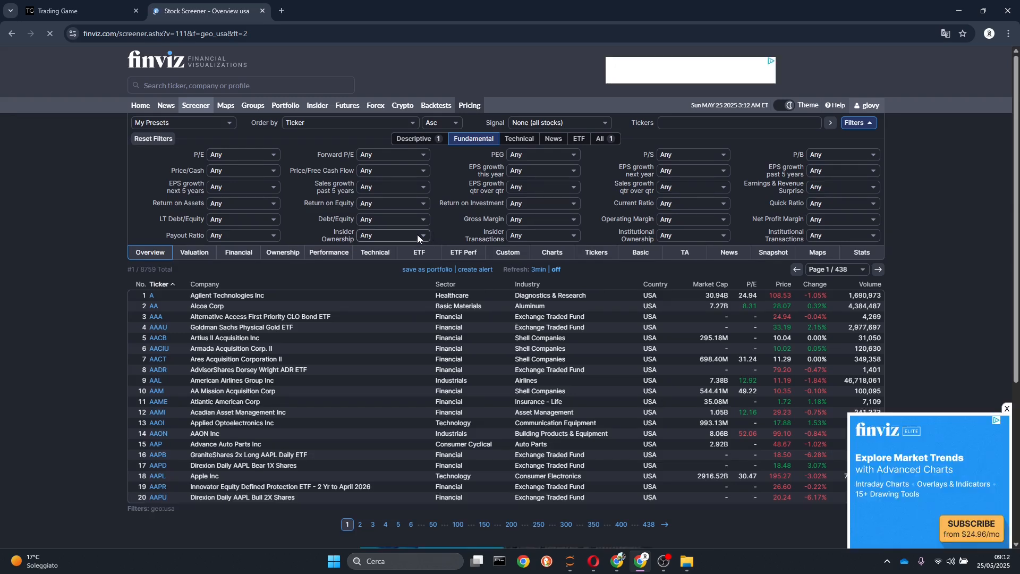
left_click(1009, 409)
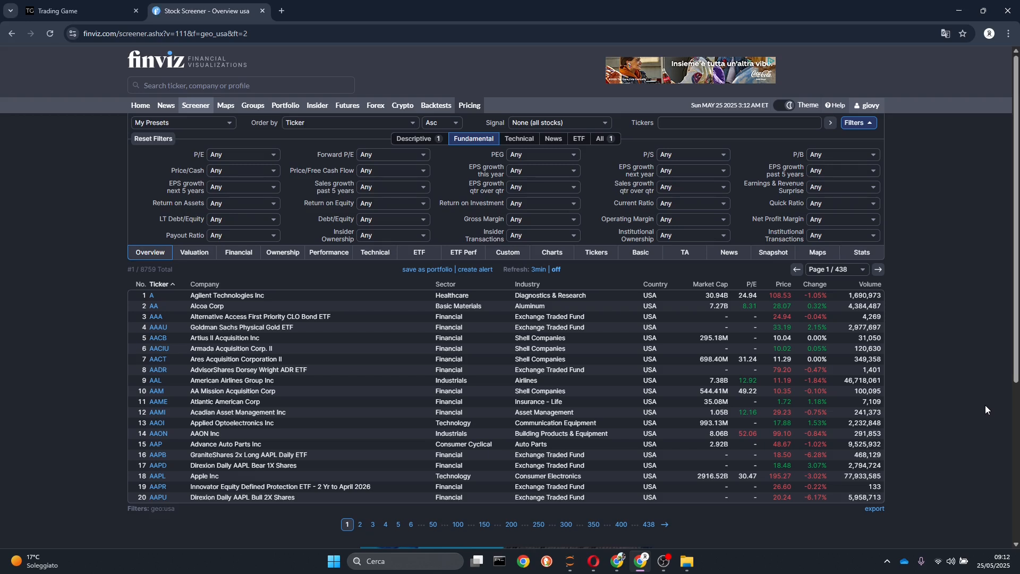
left_click(368, 191)
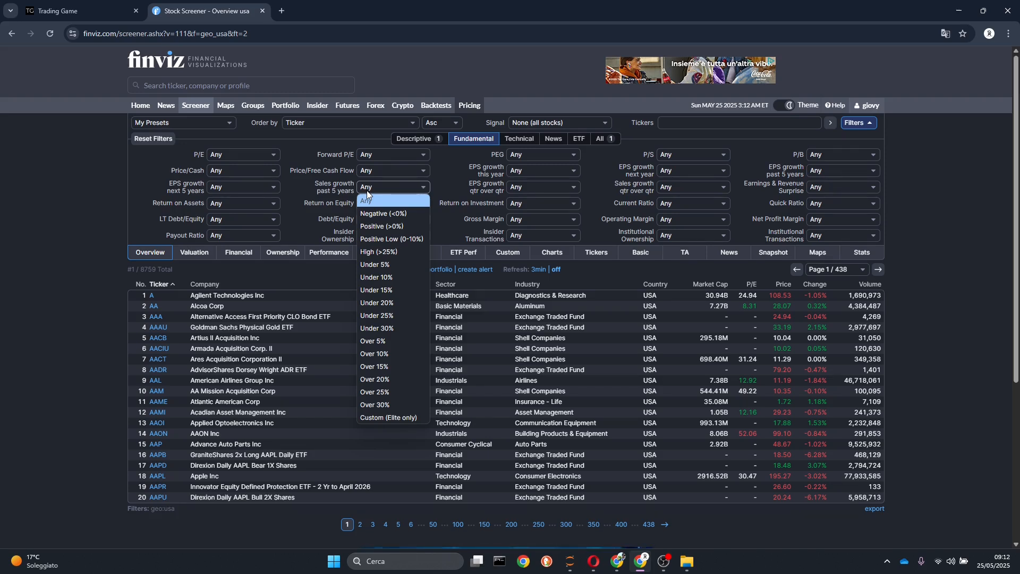
left_click(373, 228)
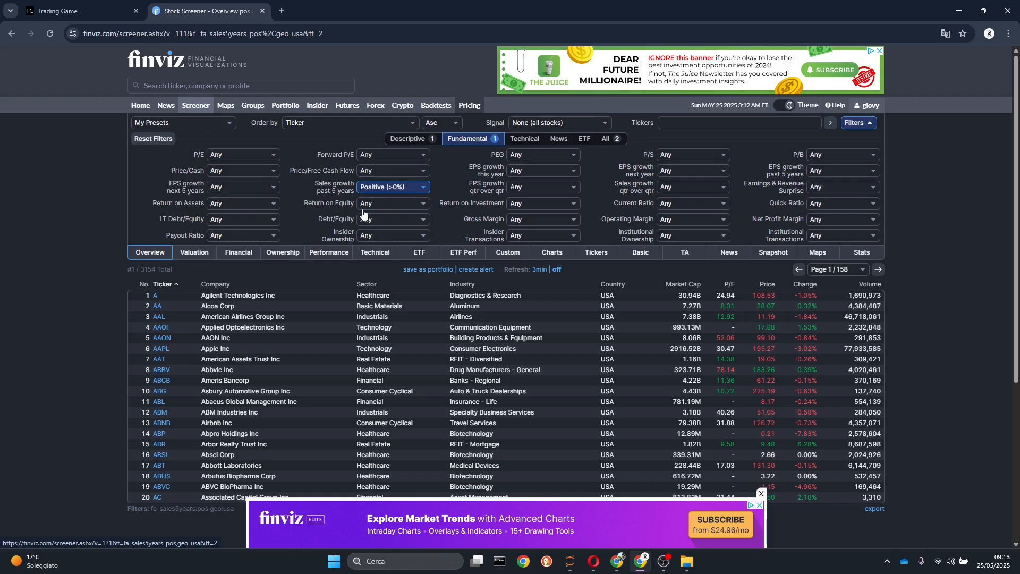
Set the quarter-over-quarter sales growth and Net Profit Margin filters to Positive (>0%)
left_click(684, 192)
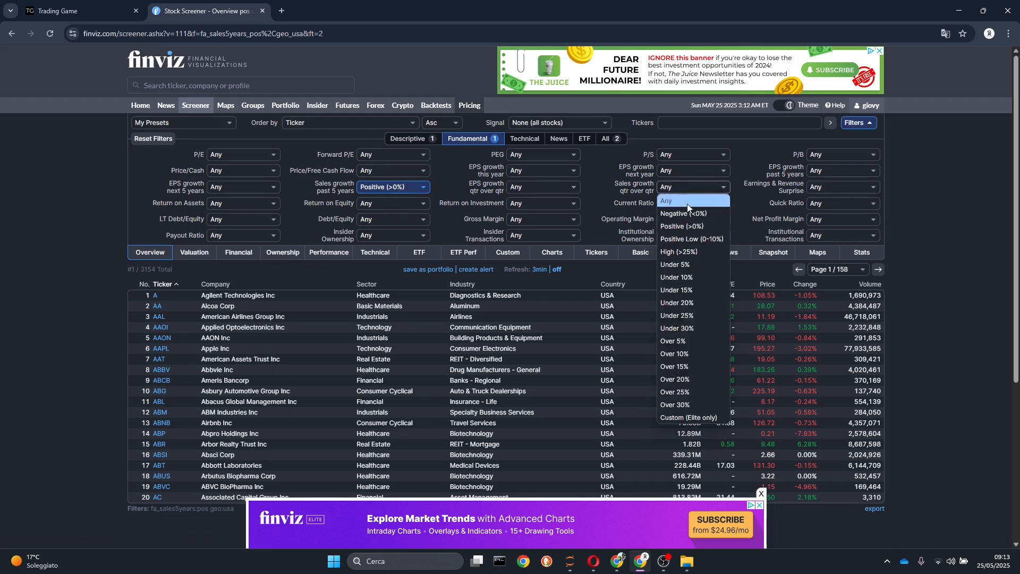
left_click(694, 230)
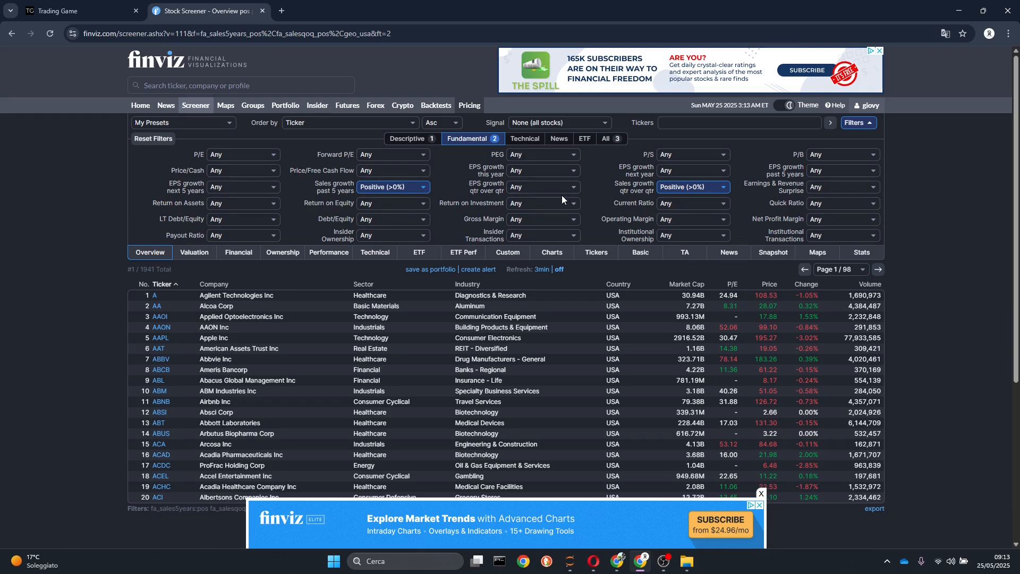
left_click(834, 219)
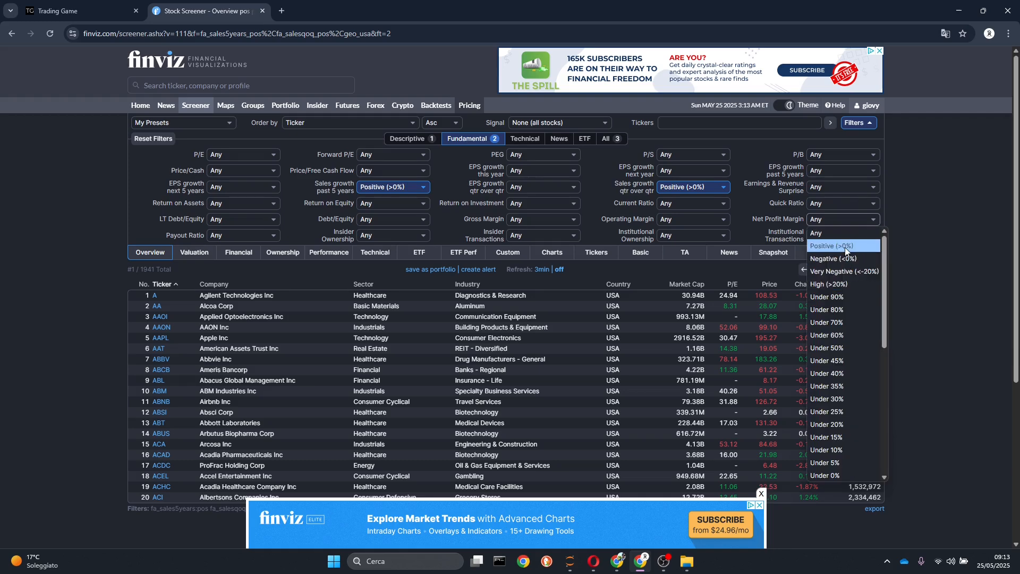
left_click(845, 246)
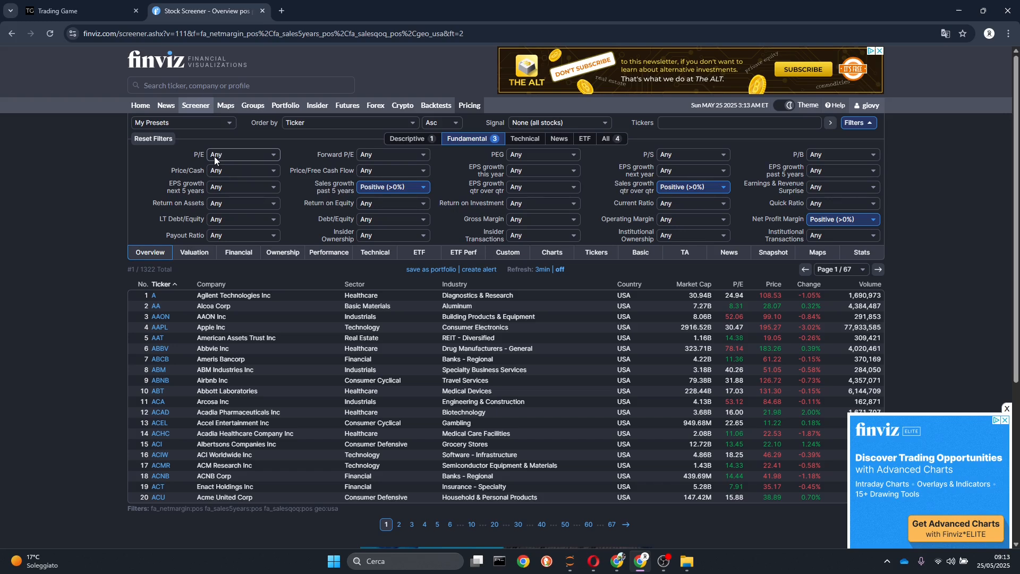
View the options of the P/E and PEG filters without choosing any
left_click(215, 155)
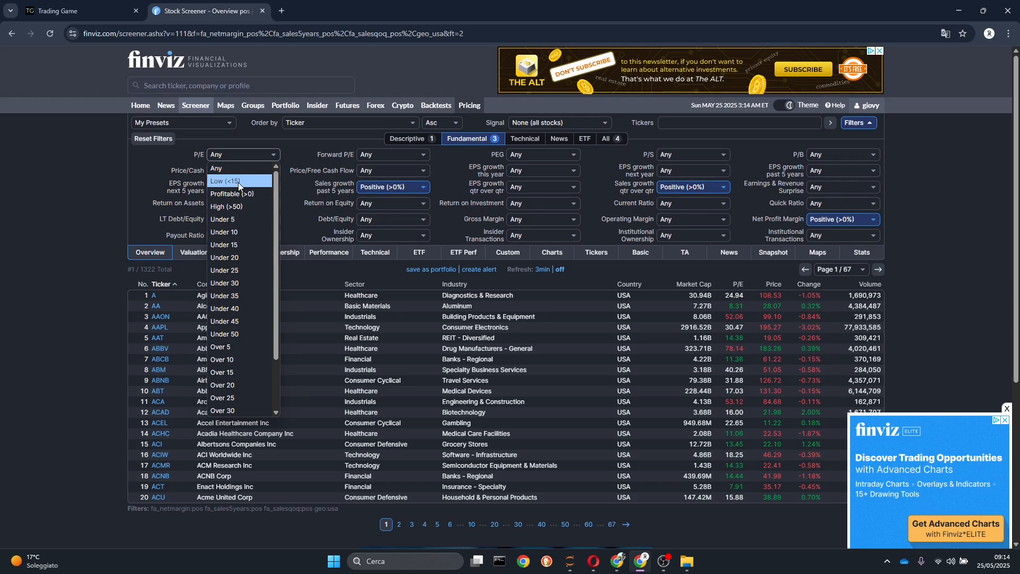
left_click(1006, 407)
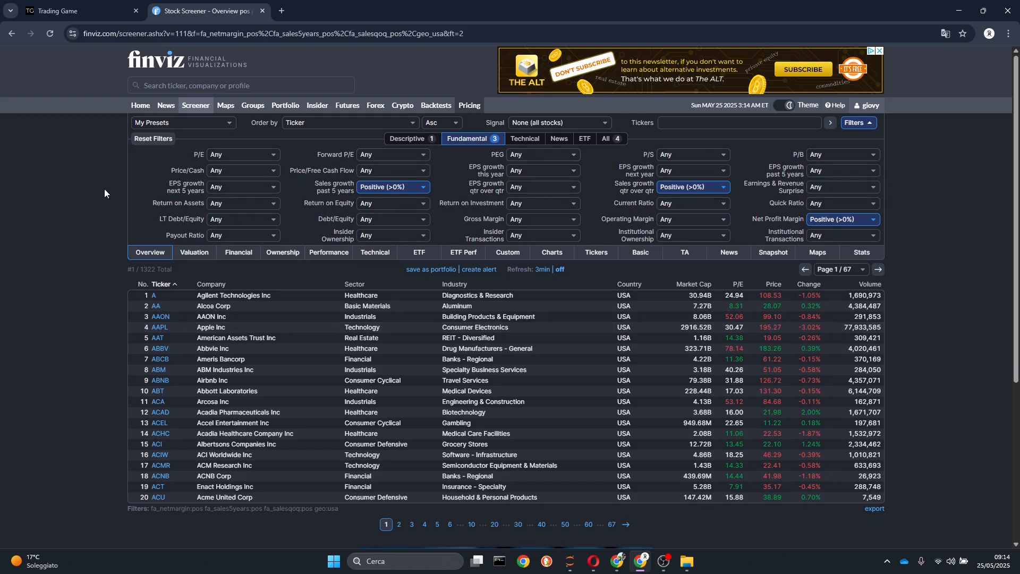
left_click(558, 159)
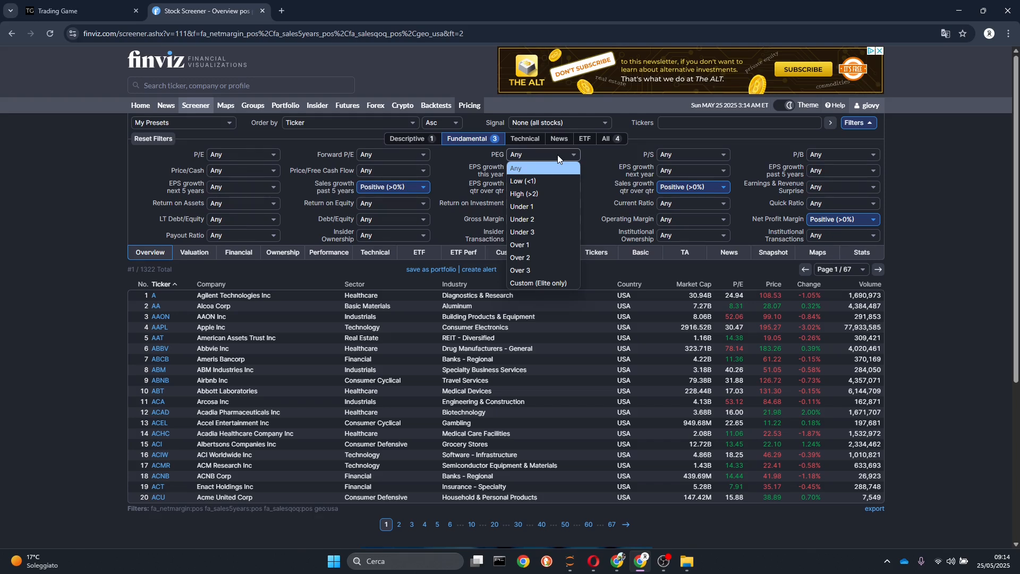
left_click(98, 187)
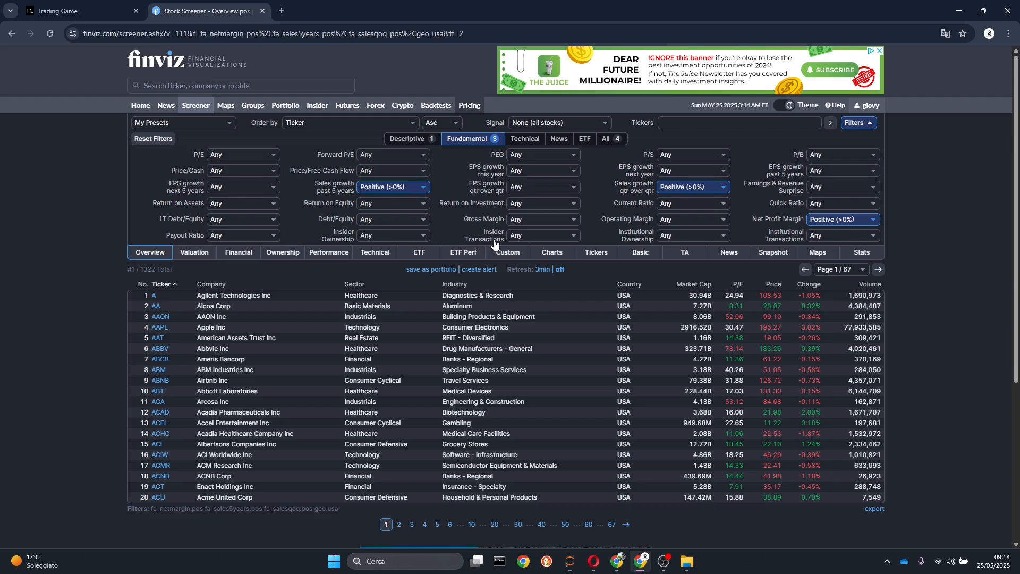
Try the Insider Transactions filter at Very Positive (>20%) and reset it to Any
mouse_move(494, 243)
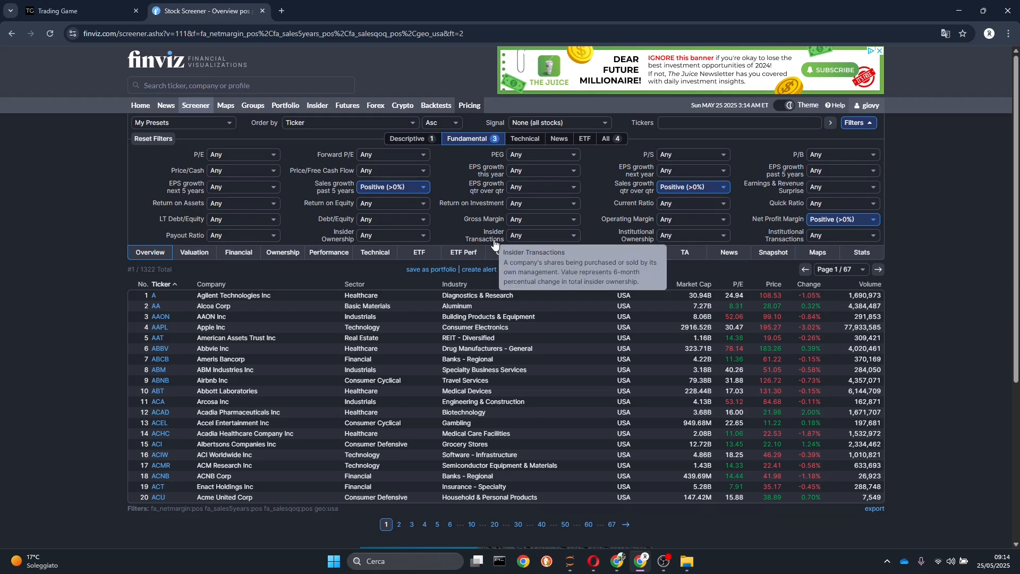
left_click(522, 235)
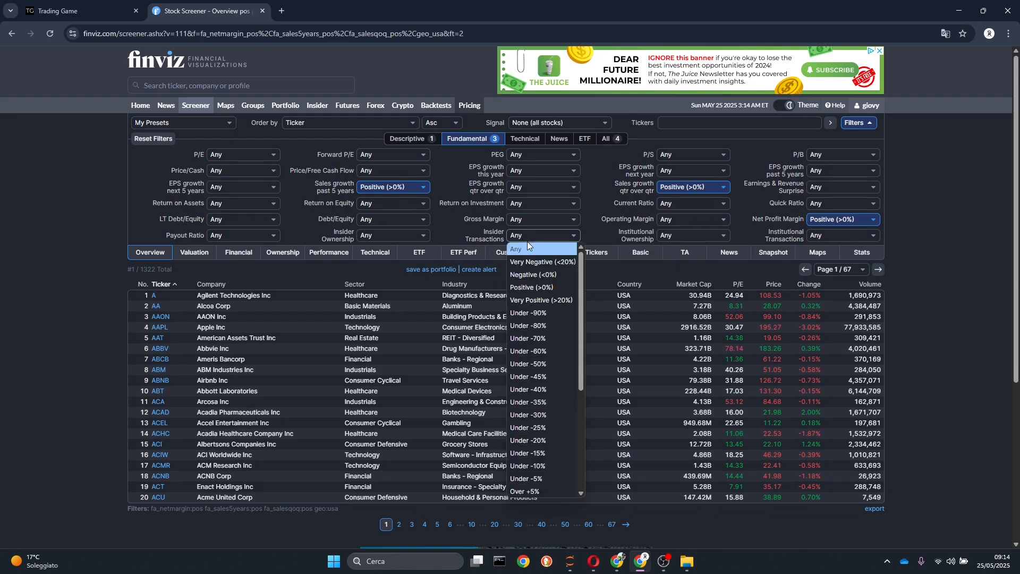
left_click(541, 301)
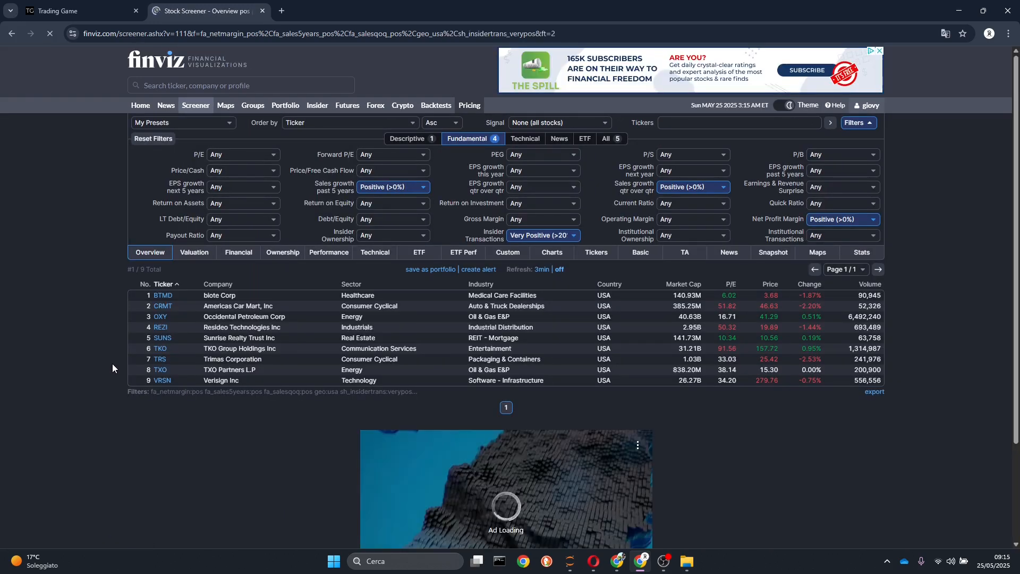
left_click(532, 238)
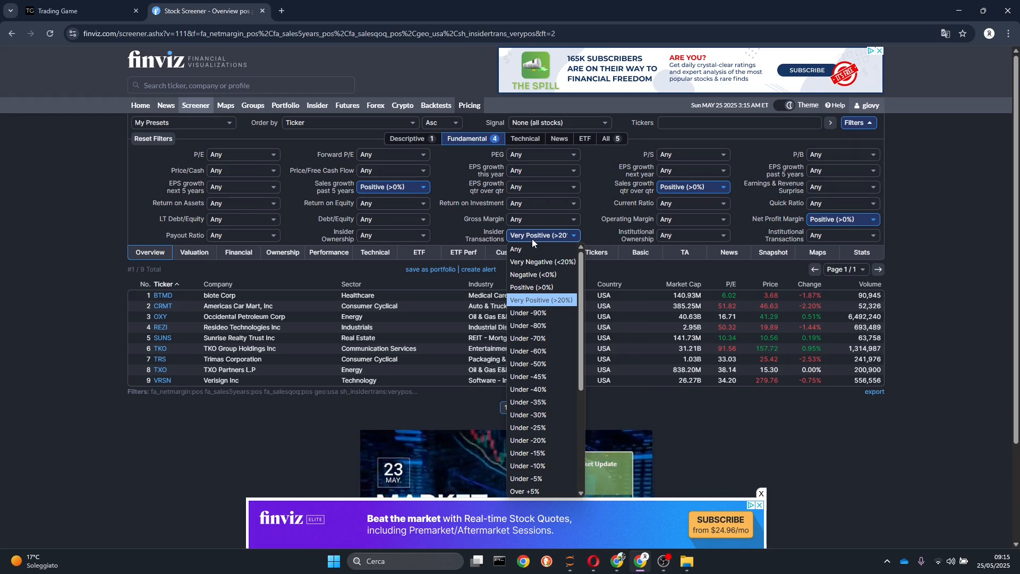
left_click(104, 261)
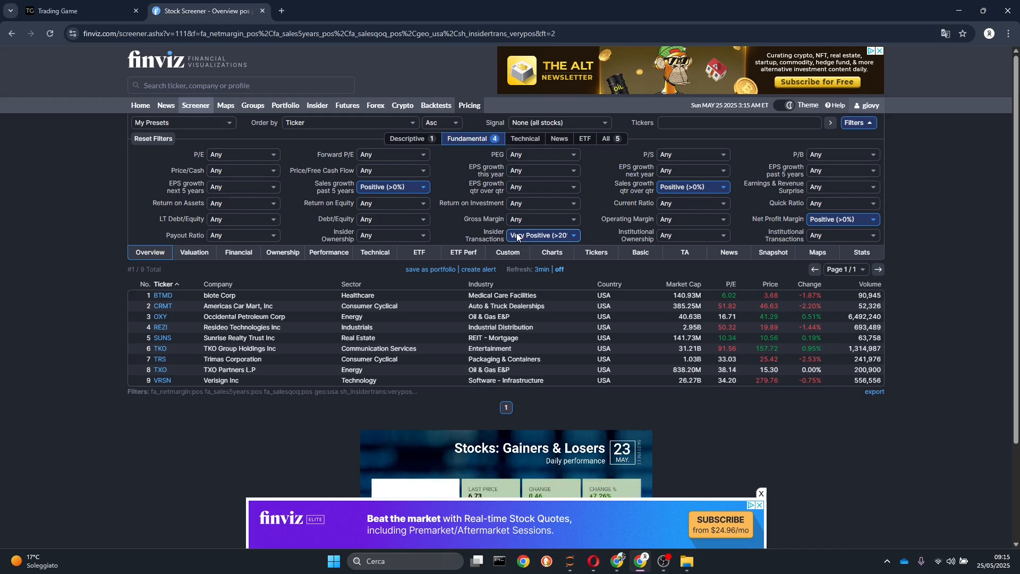
left_click(539, 238)
left_click(571, 249)
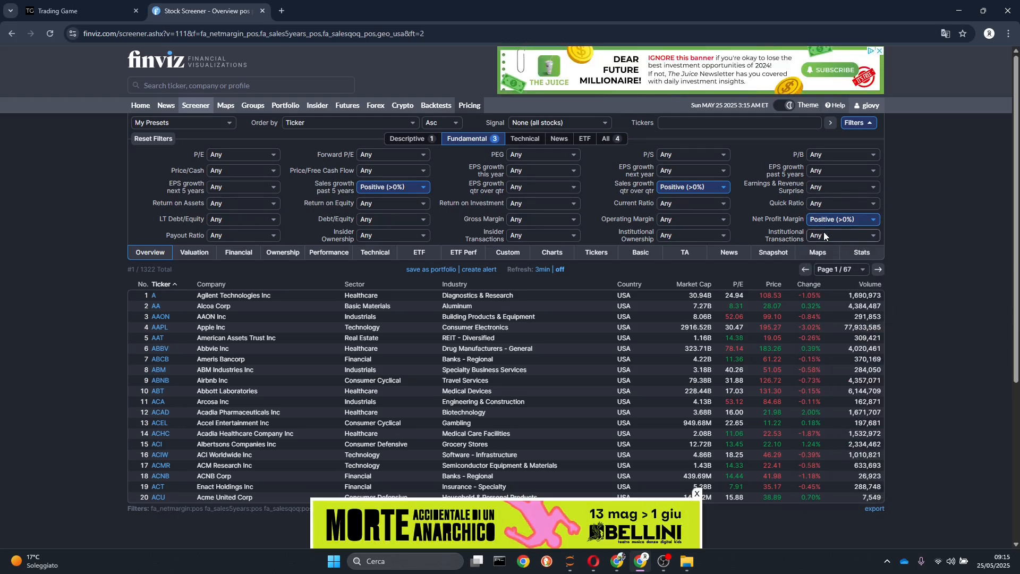
Set the Institutional Transactions filter to Very Positive (>20%) and read the filter's description
left_click(696, 494)
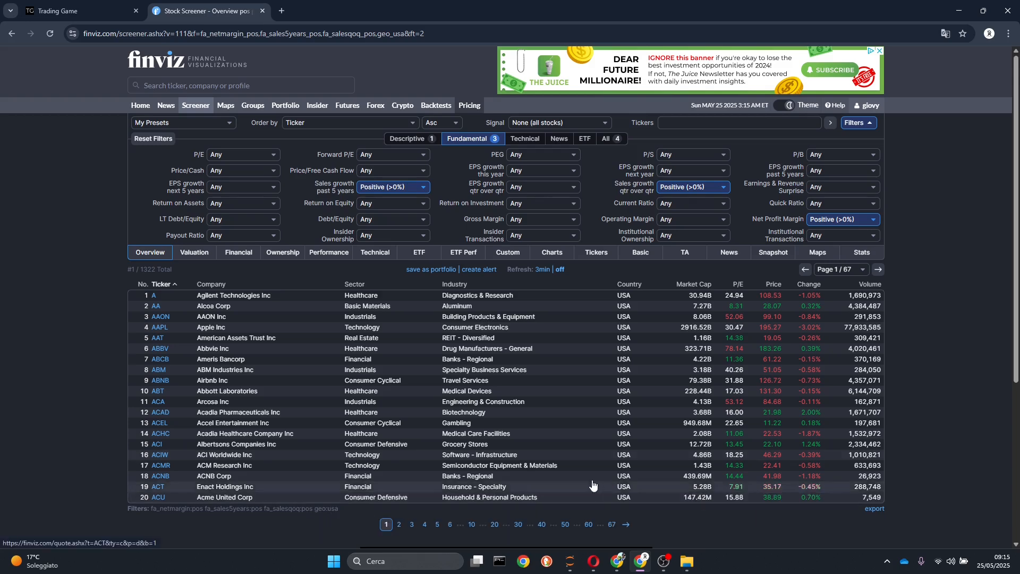
left_click(834, 237)
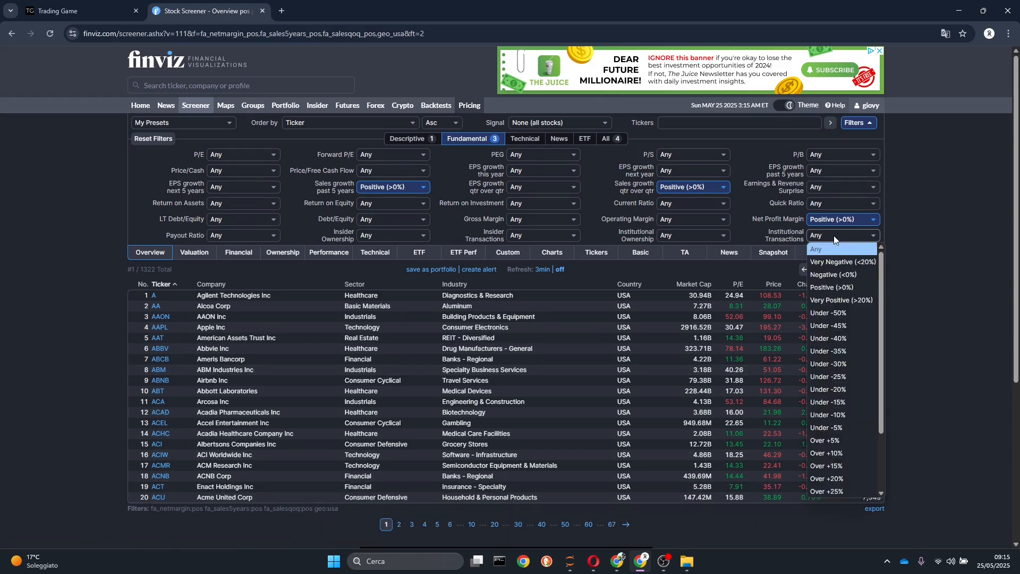
left_click(843, 302)
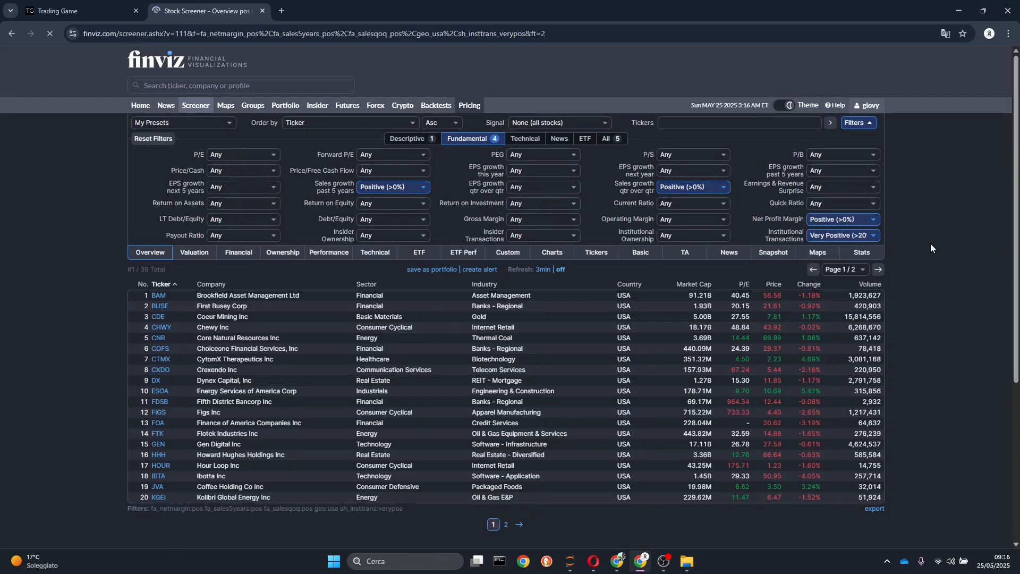
mouse_move(795, 243)
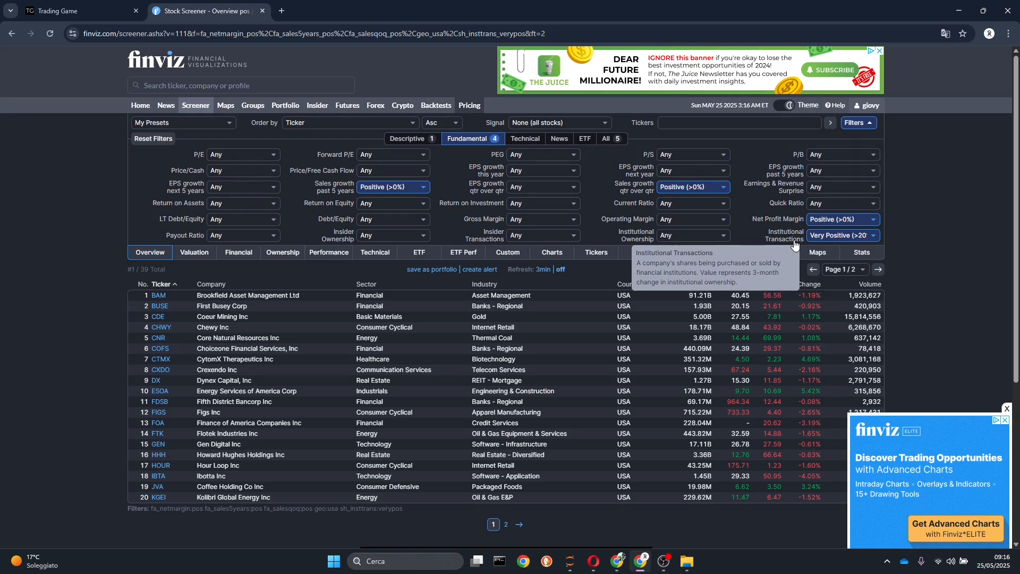
left_click(1007, 408)
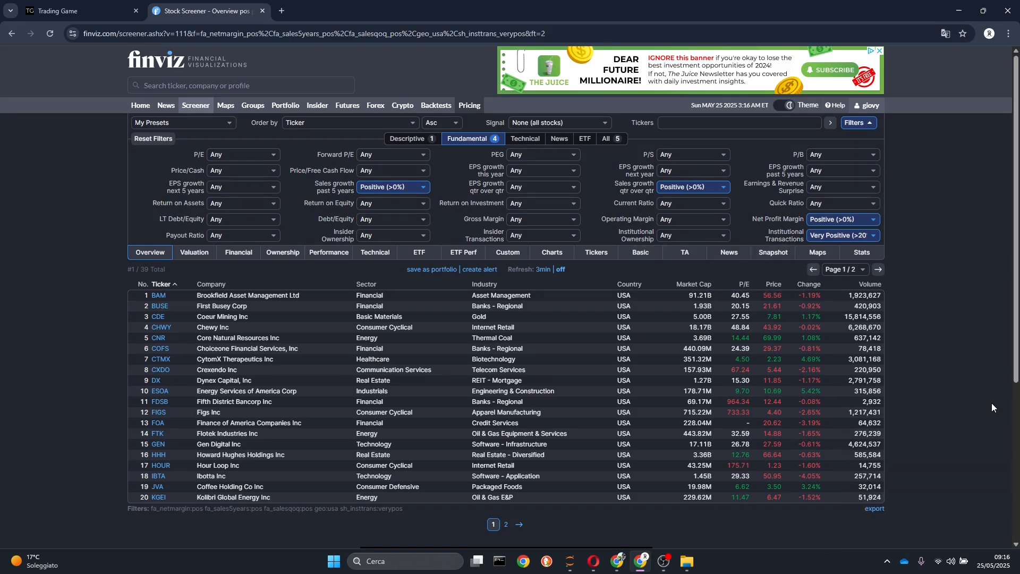
Set the Institutional Ownership filter to Under 20% and preview the tickers of the matching stocks
left_click(684, 238)
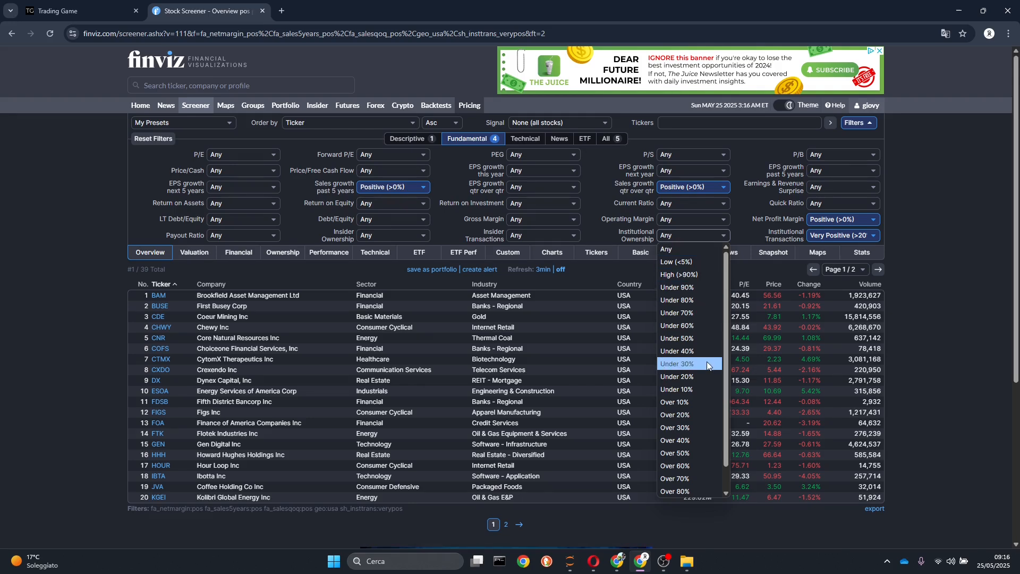
left_click(688, 373)
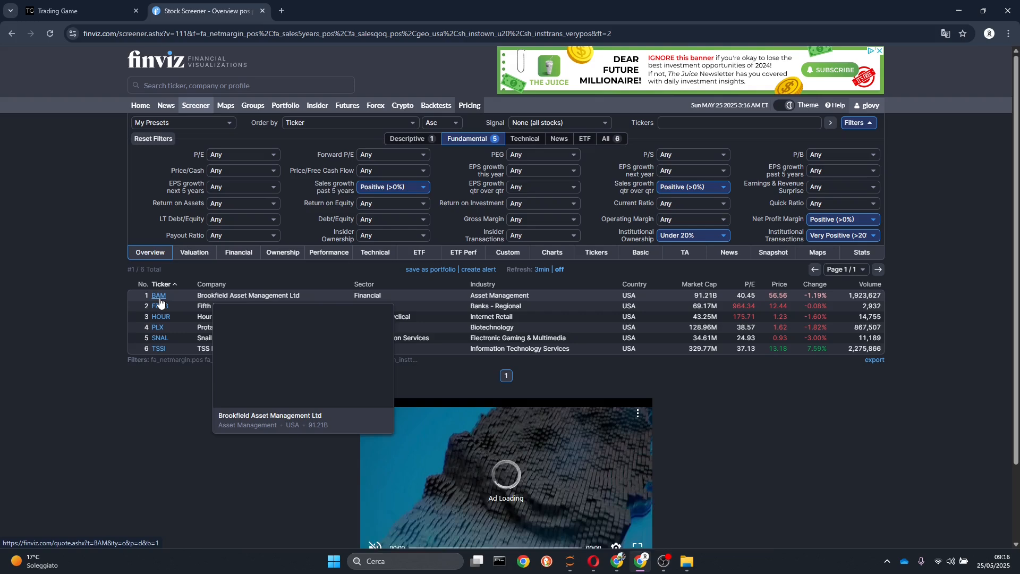
mouse_move(161, 319)
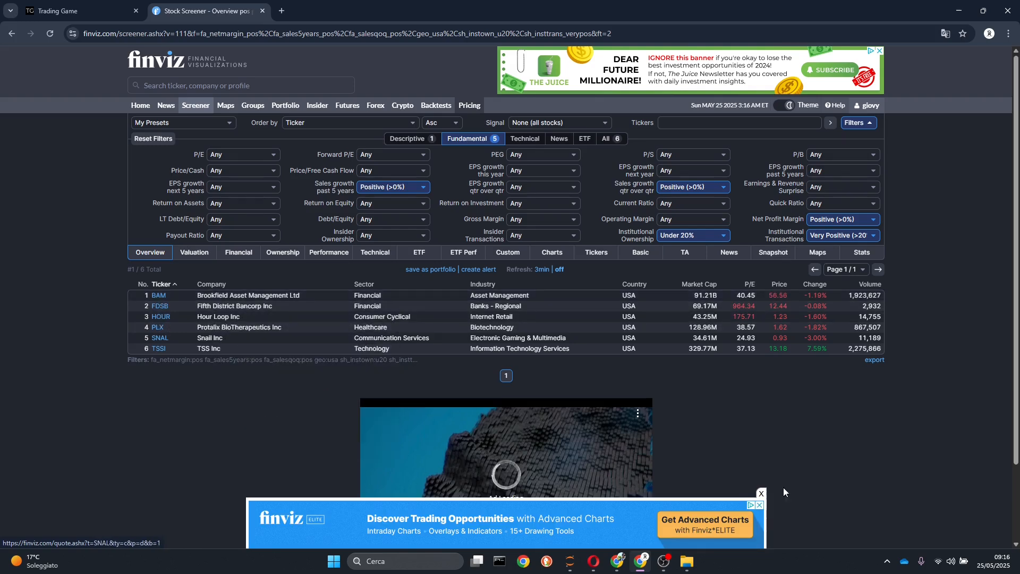
left_click(762, 494)
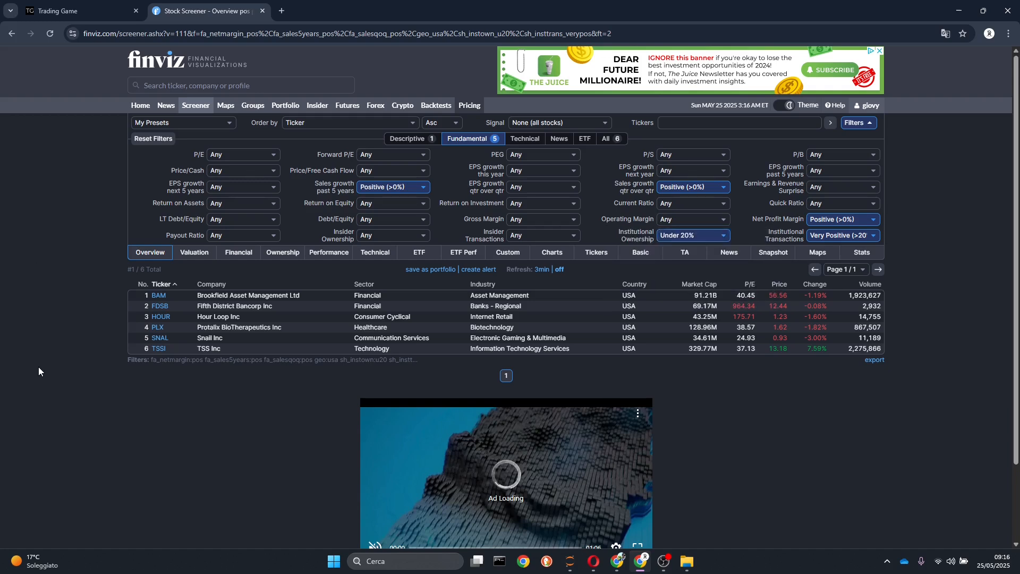
mouse_move(157, 344)
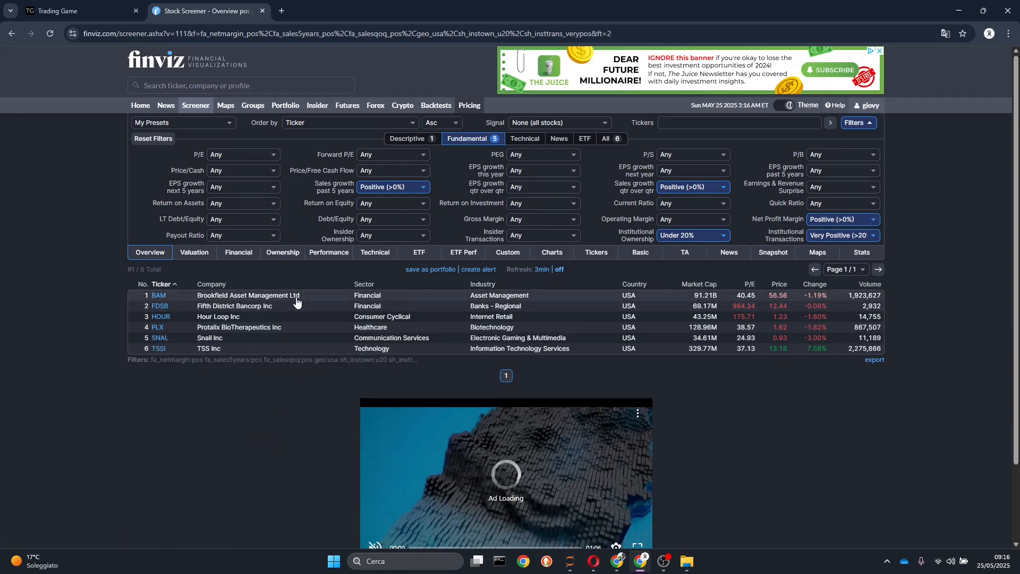
Open the Brookfield Asset Management (BAM) quote page and review its price chart, key statistics and analyst ratings
left_click(159, 296)
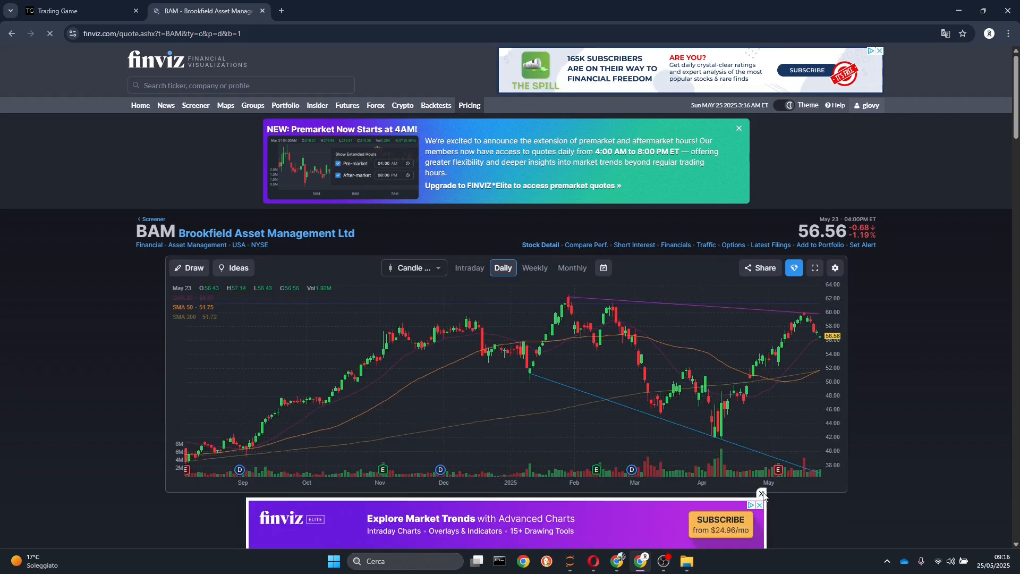
scroll(176, 337, "down", 10)
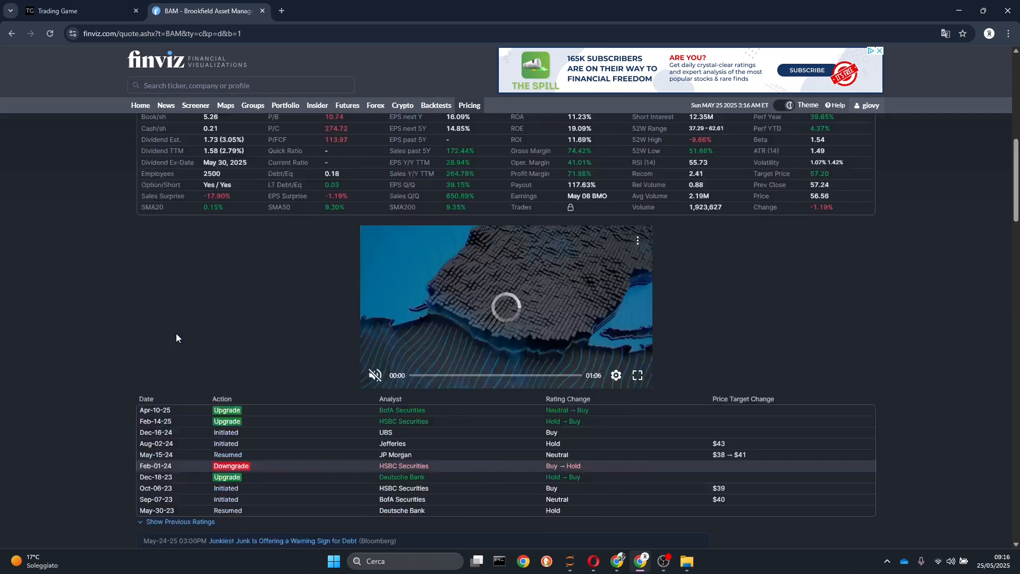
scroll(271, 285, "up", 3)
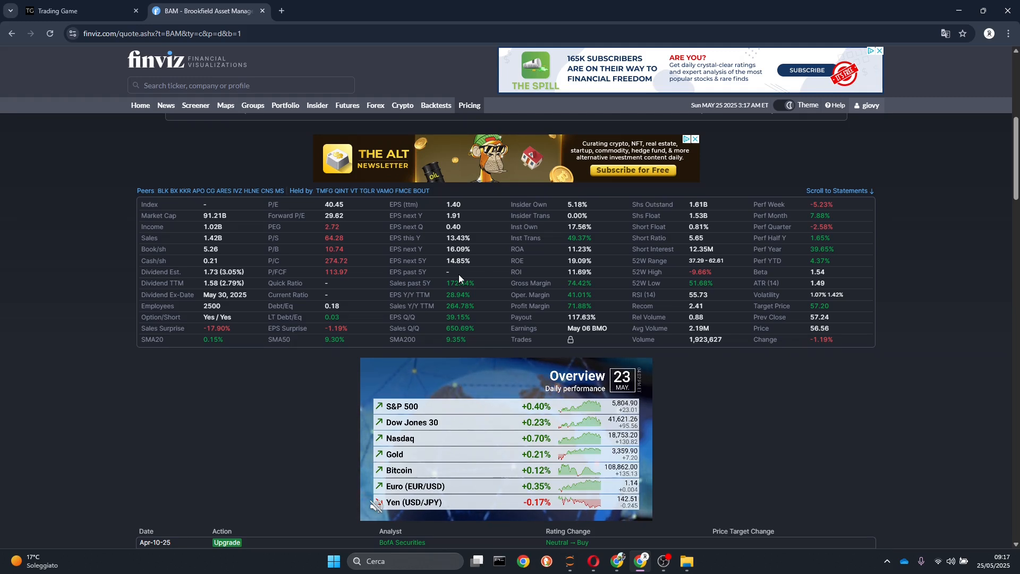
scroll(475, 325, "down", 6)
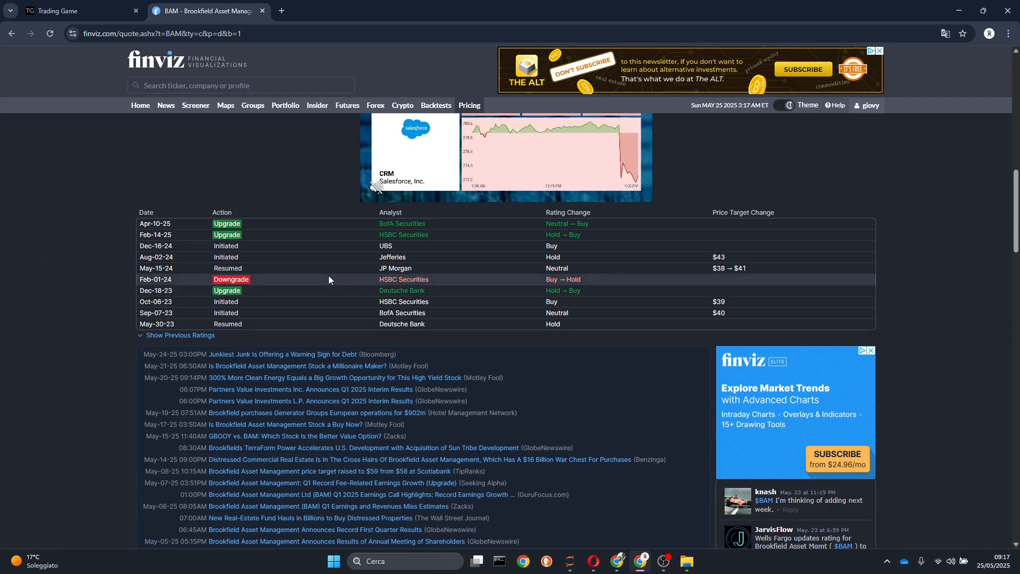
Examine BAM's news headlines and annual income statement, and return to the filtered screener results
scroll(178, 350, "down", 3)
scroll(178, 351, "down", 6)
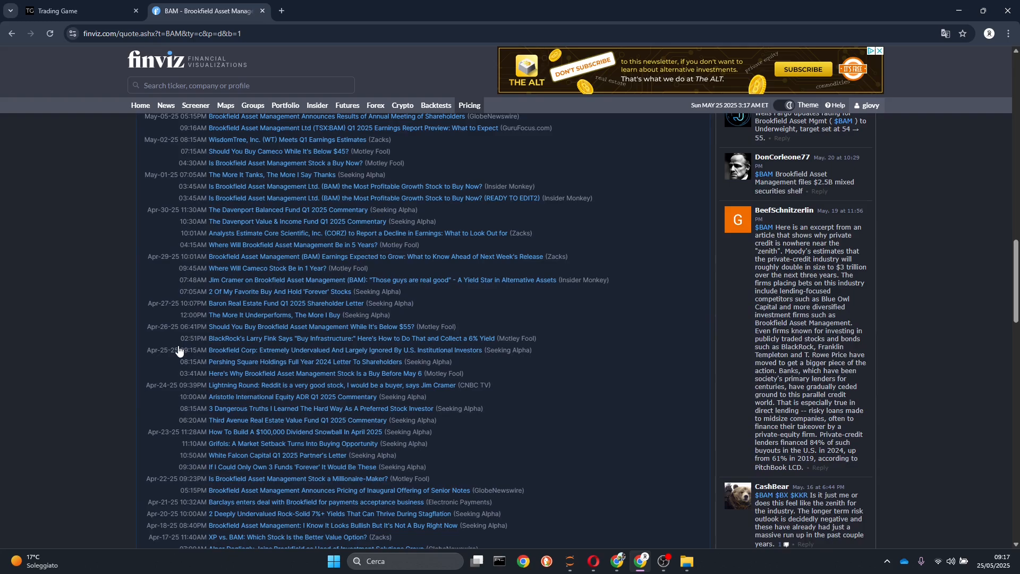
scroll(57, 348, "down", 11)
scroll(55, 350, "down", 10)
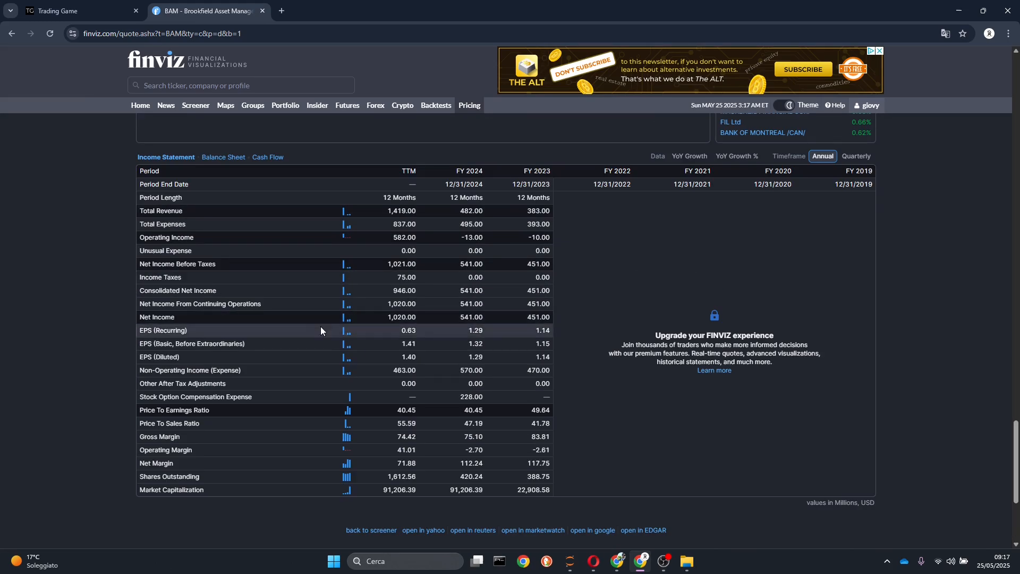
scroll(321, 329, "up", 5)
scroll(319, 333, "down", 8)
scroll(319, 334, "up", 9)
scroll(319, 332, "up", 15)
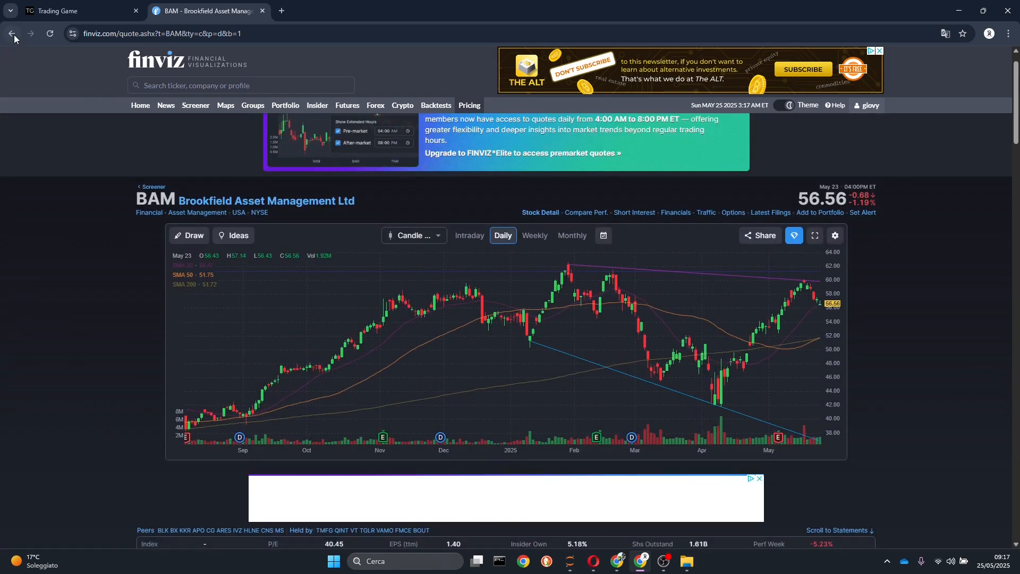
left_click(12, 34)
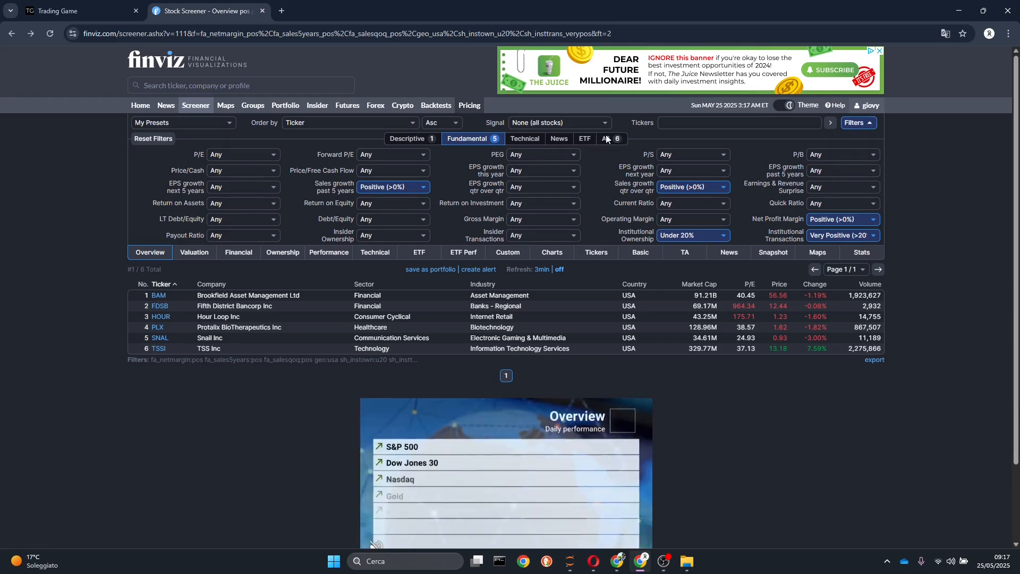
Reopen the screener without any filters and sort all stocks by market cap in descending order
left_click(874, 125)
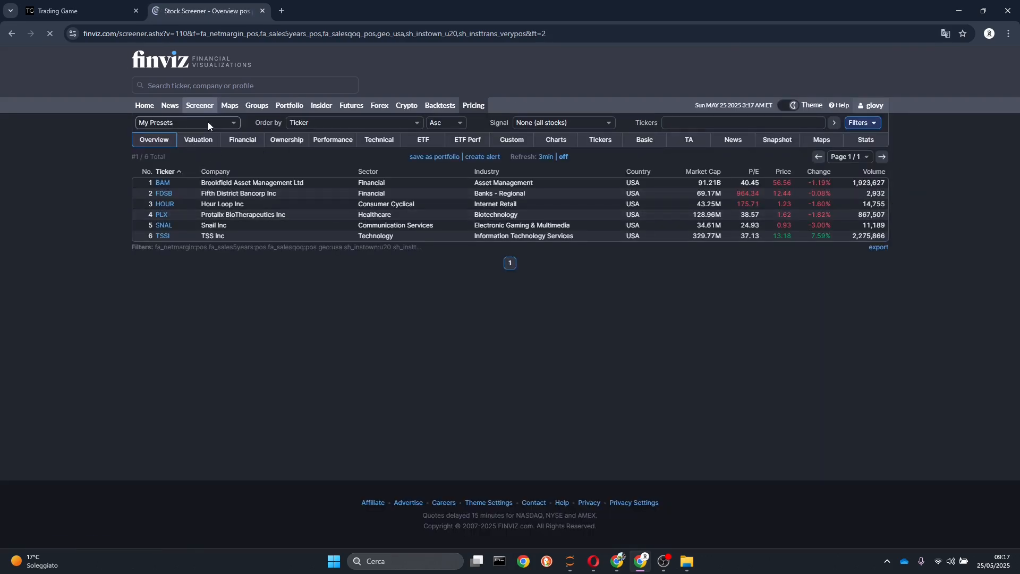
left_click(204, 105)
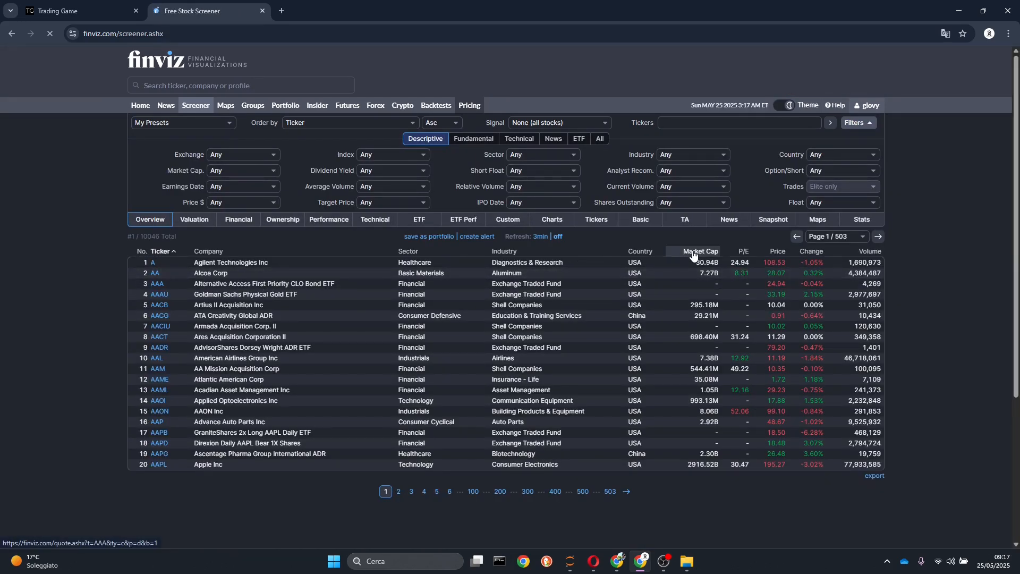
left_click(693, 249)
left_click(694, 249)
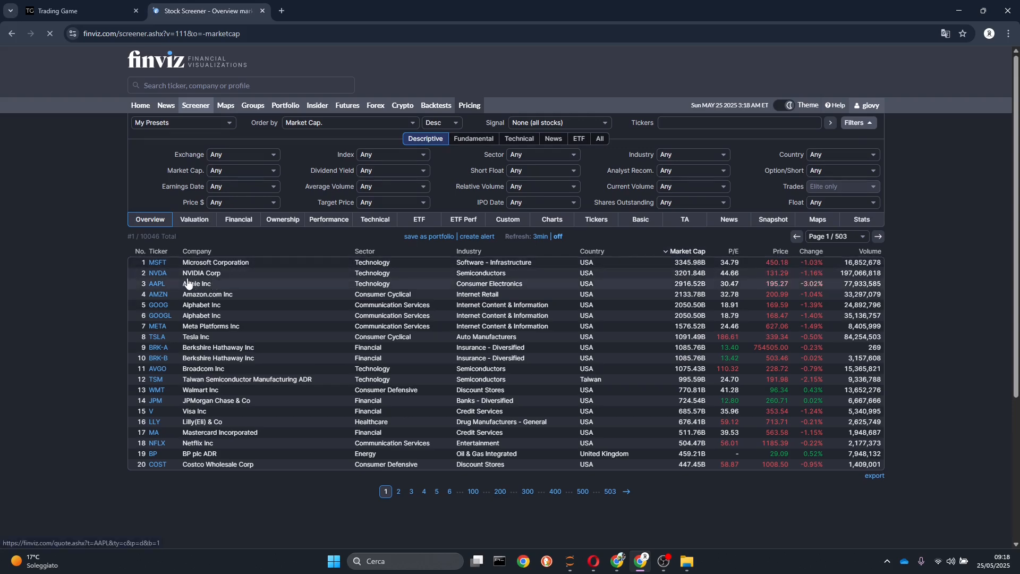
Open the Amazon (AMZN) quote page, find its insider trading table and dismiss the video and banner ads covering it
left_click(157, 296)
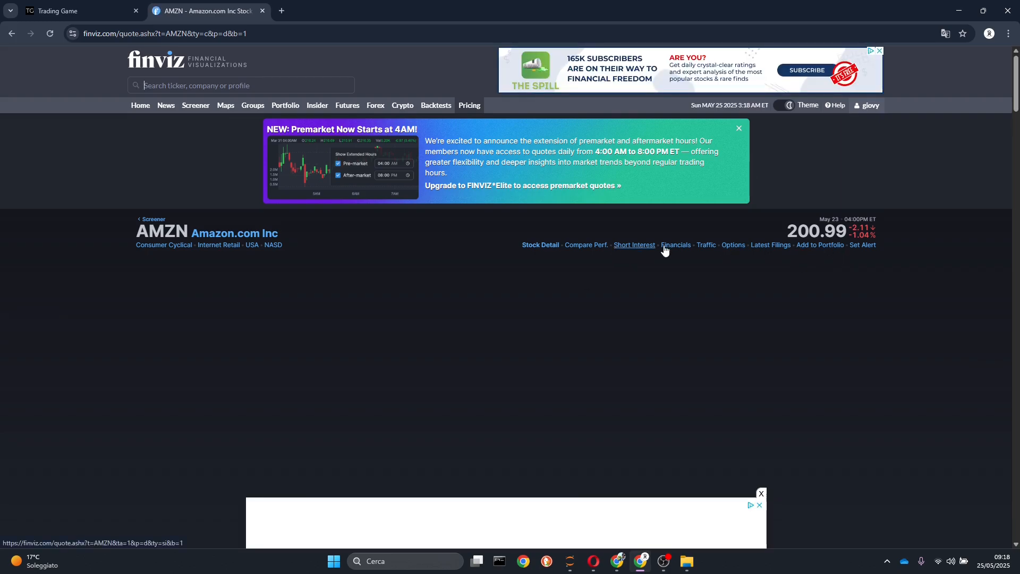
scroll(891, 313, "down", 2)
scroll(890, 313, "down", 20)
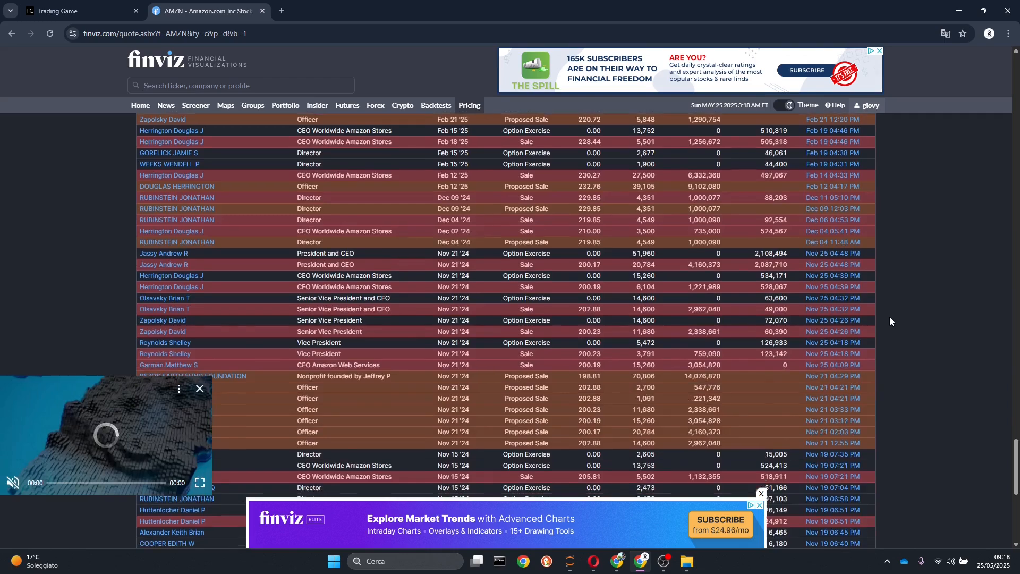
scroll(889, 317, "up", 5)
left_click(199, 389)
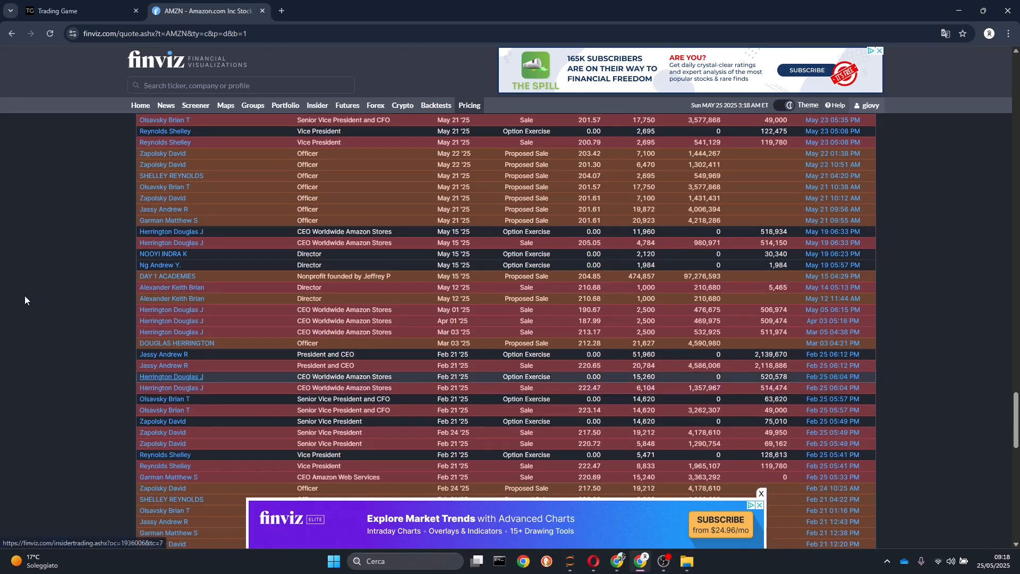
scroll(24, 296, "up", 5)
scroll(22, 290, "down", 3)
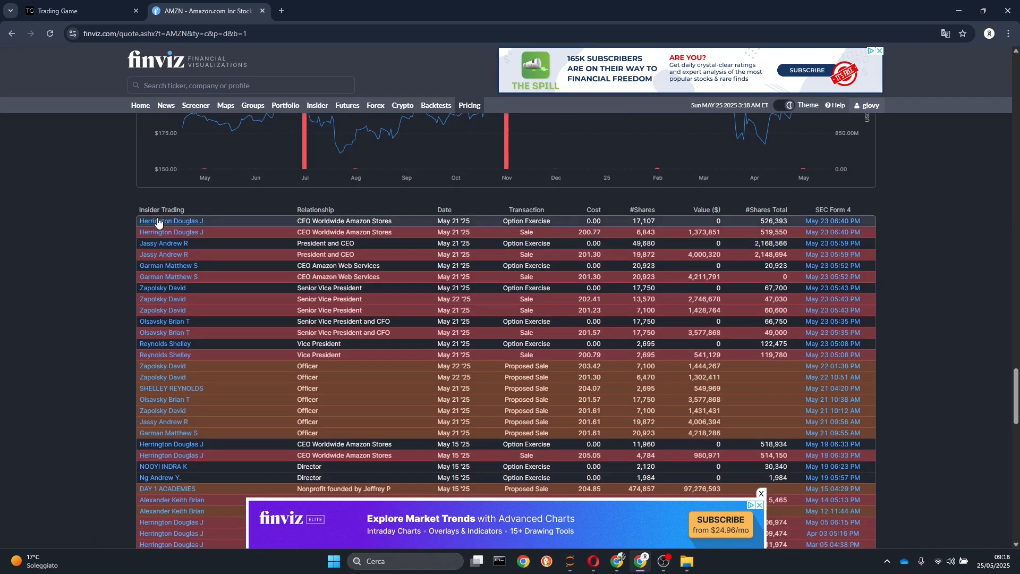
left_click_drag(292, 211, 91, 317)
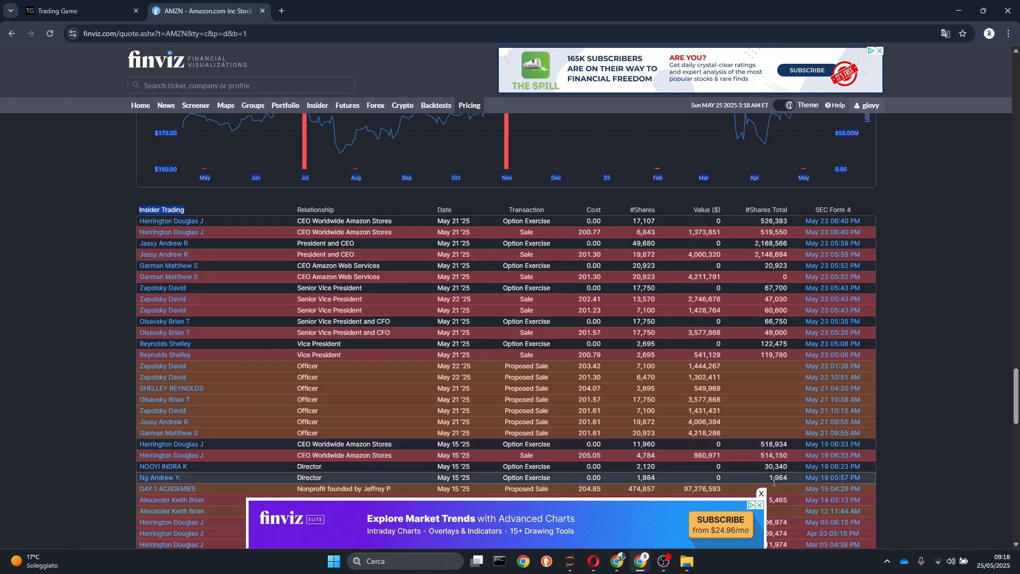
left_click(761, 493)
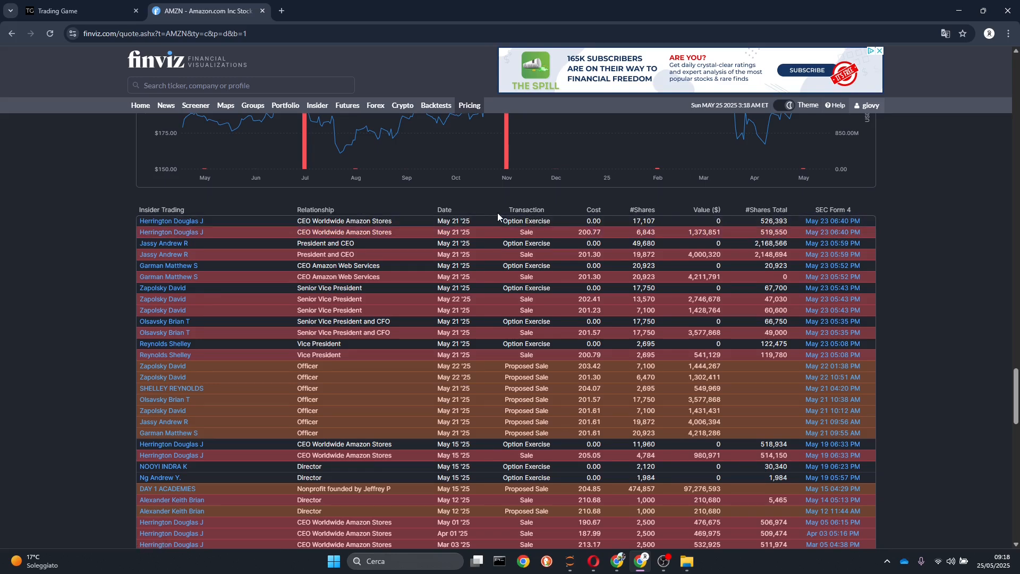
Highlight the Transaction, Date and Relationship headings and the first Option Exercise entry in Amazon's insider trading table
left_click_drag(509, 211, 561, 211)
left_click_drag(453, 210, 438, 210)
left_click(417, 207)
left_click_drag(335, 209, 289, 206)
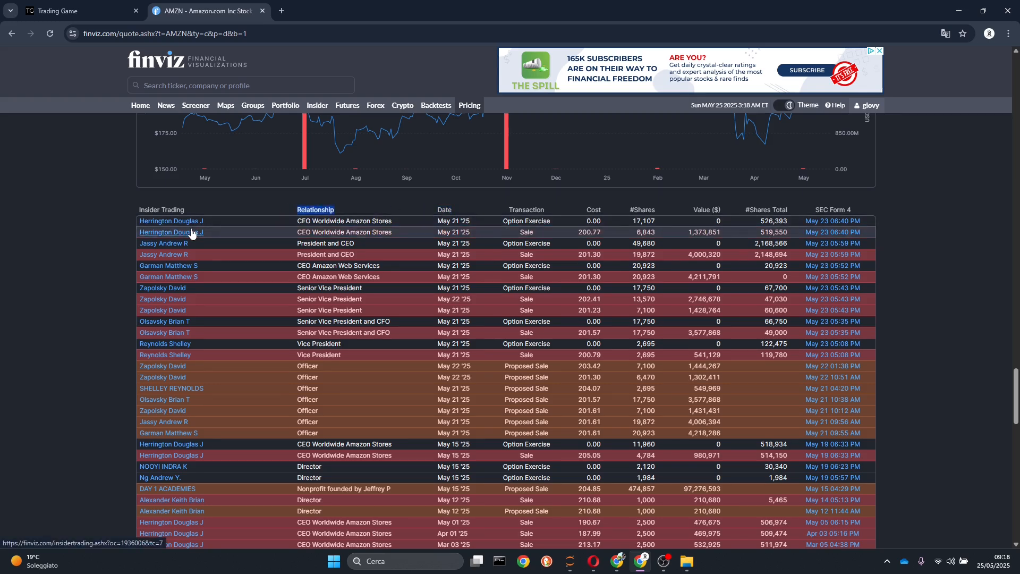
left_click(595, 201)
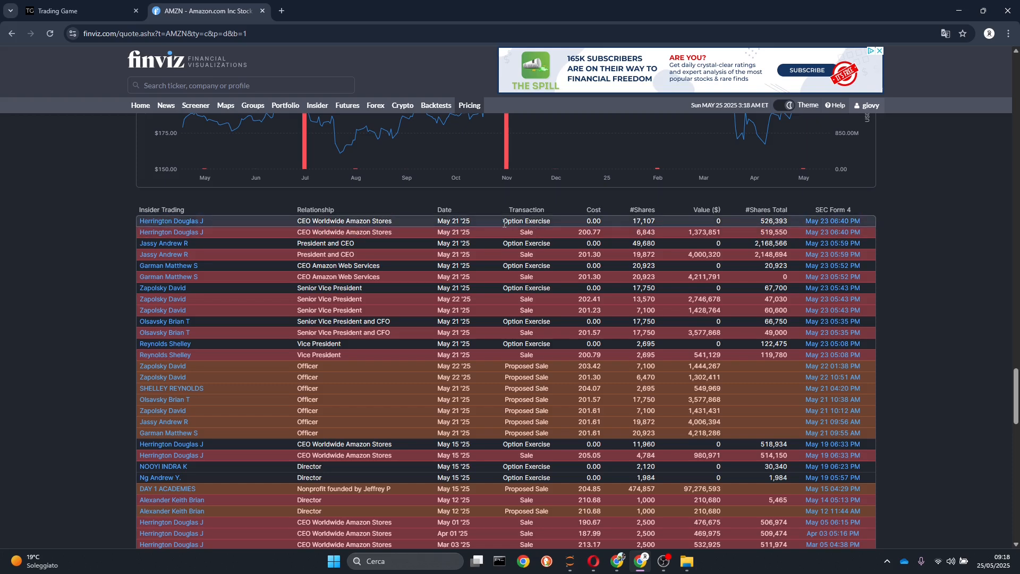
left_click_drag(503, 222, 554, 222)
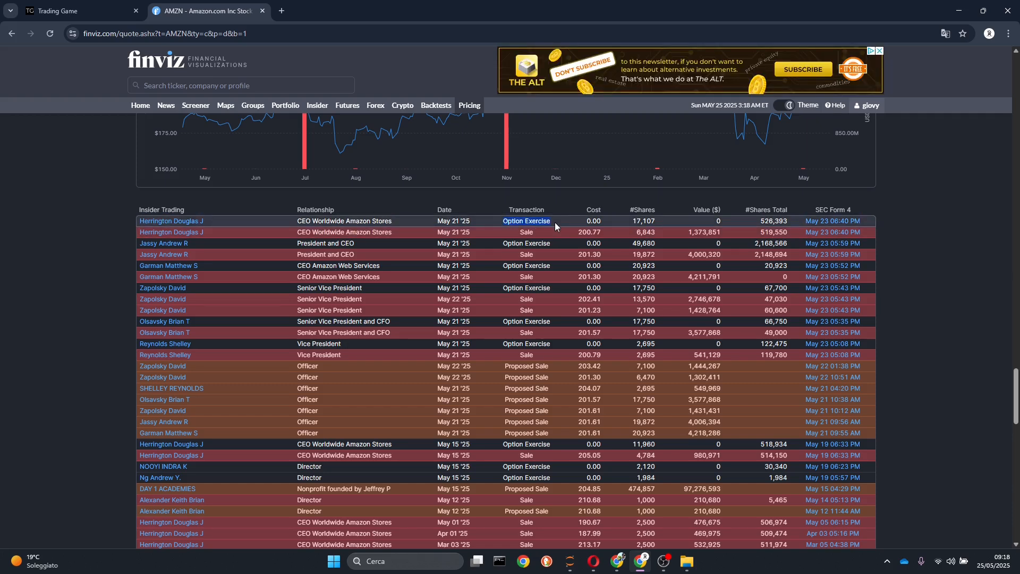
left_click(923, 242)
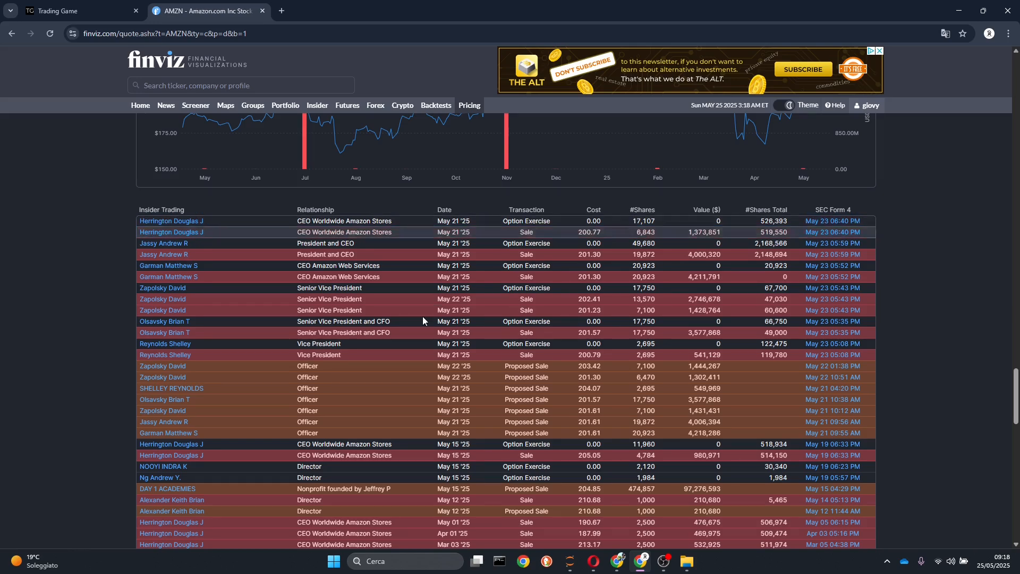
Review Amazon's insider trading volume chart and remaining insider transactions, and return to the screener
scroll(329, 345, "down", 4)
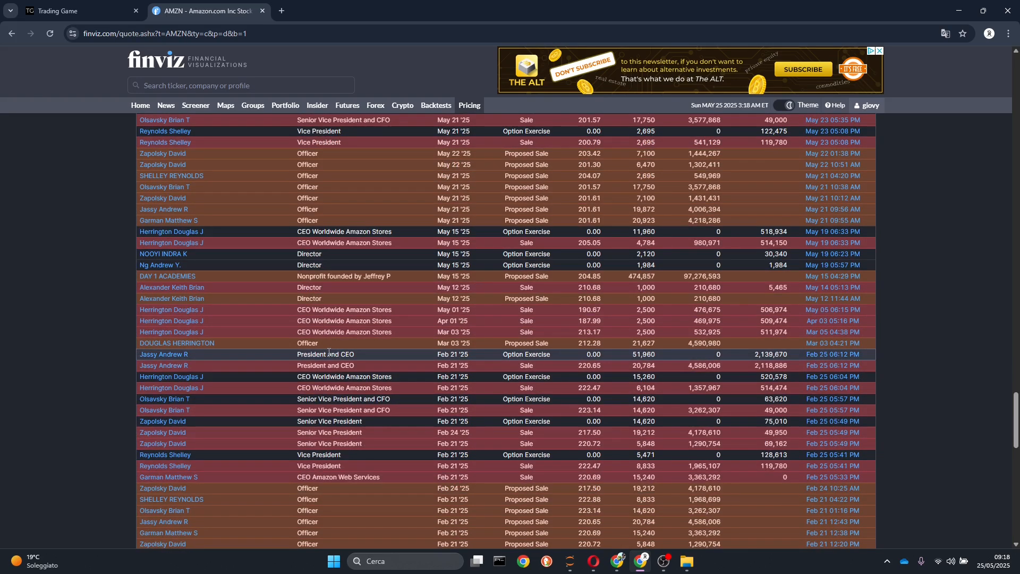
scroll(316, 342, "up", 8)
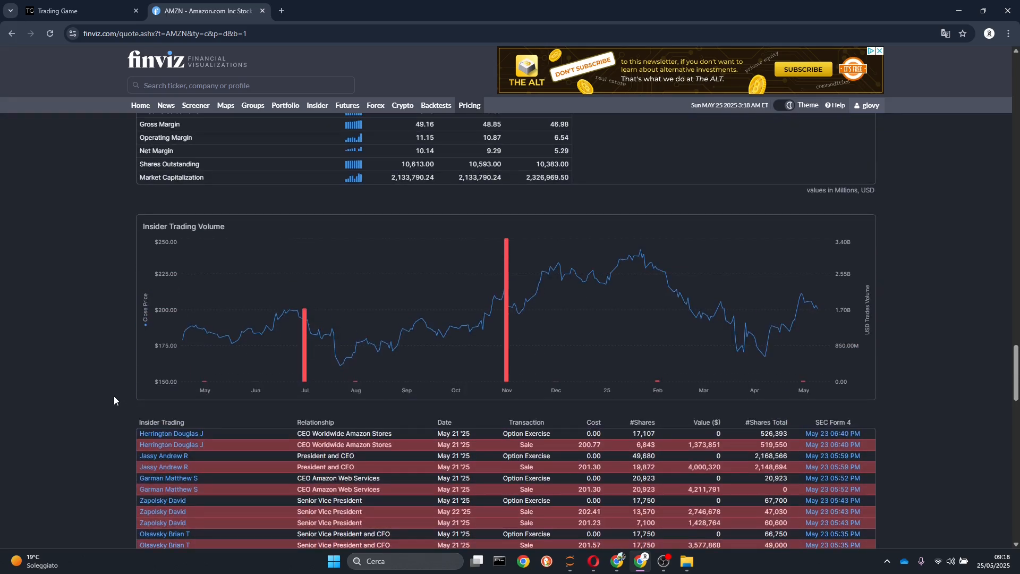
scroll(114, 396, "down", 20)
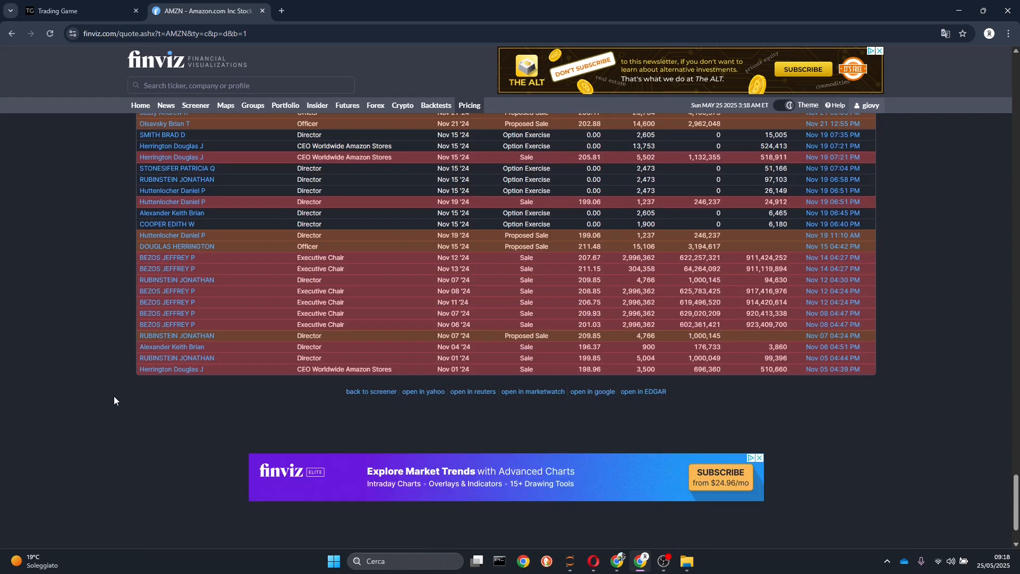
left_click(388, 393)
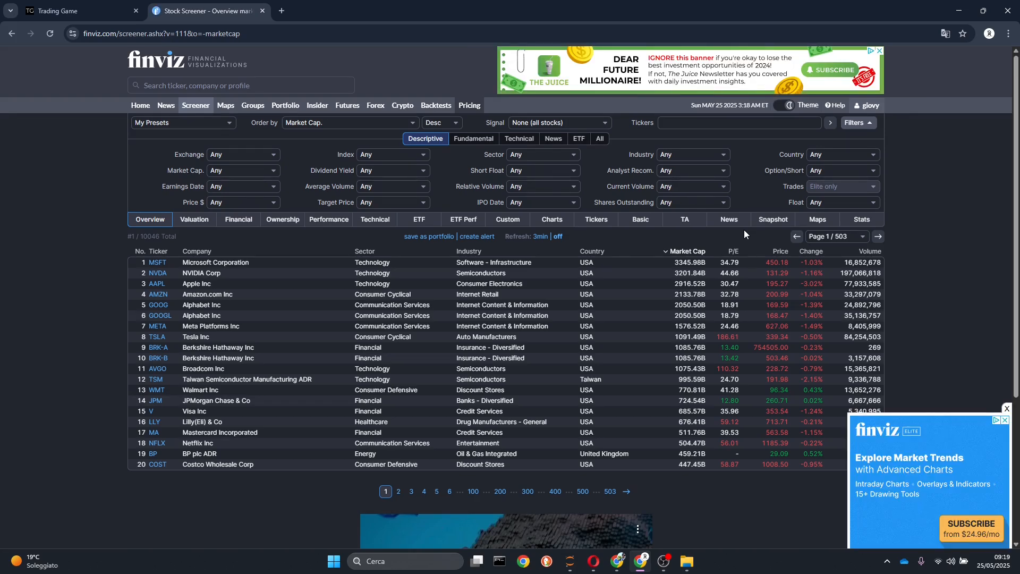
Show the fundamental filters and view the Institutional Transactions options without choosing any
left_click(478, 141)
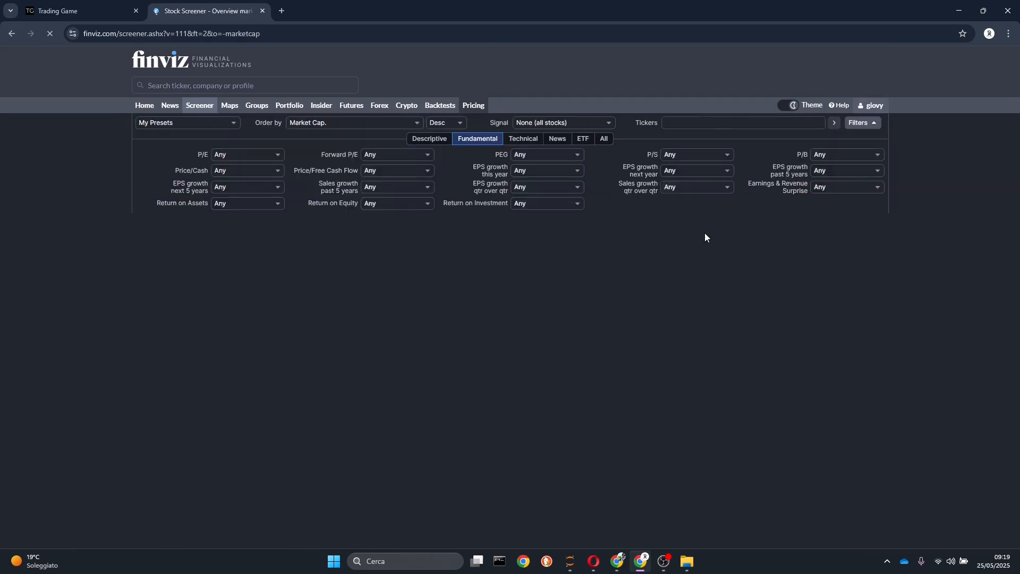
left_click(836, 234)
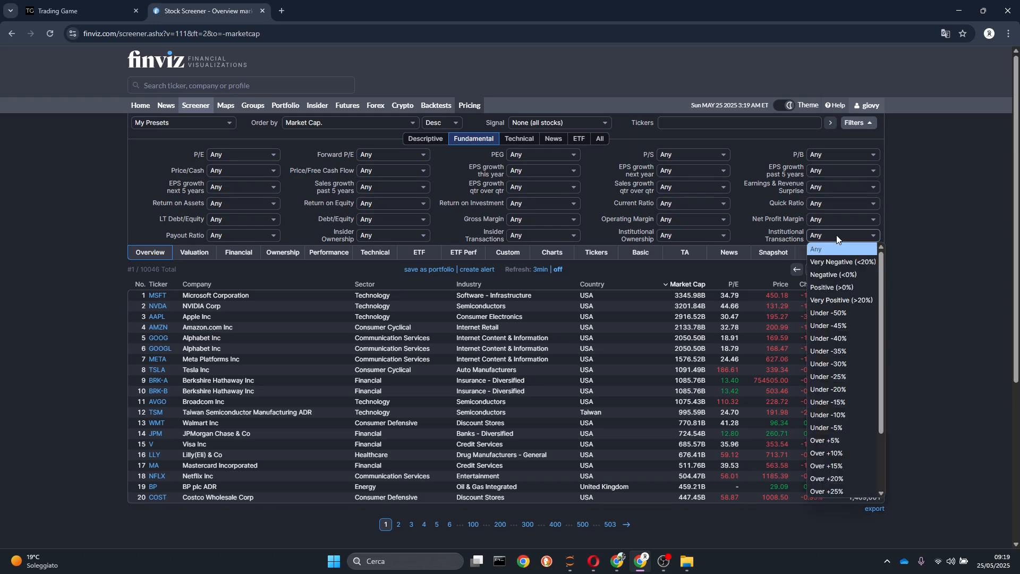
left_click(1014, 268)
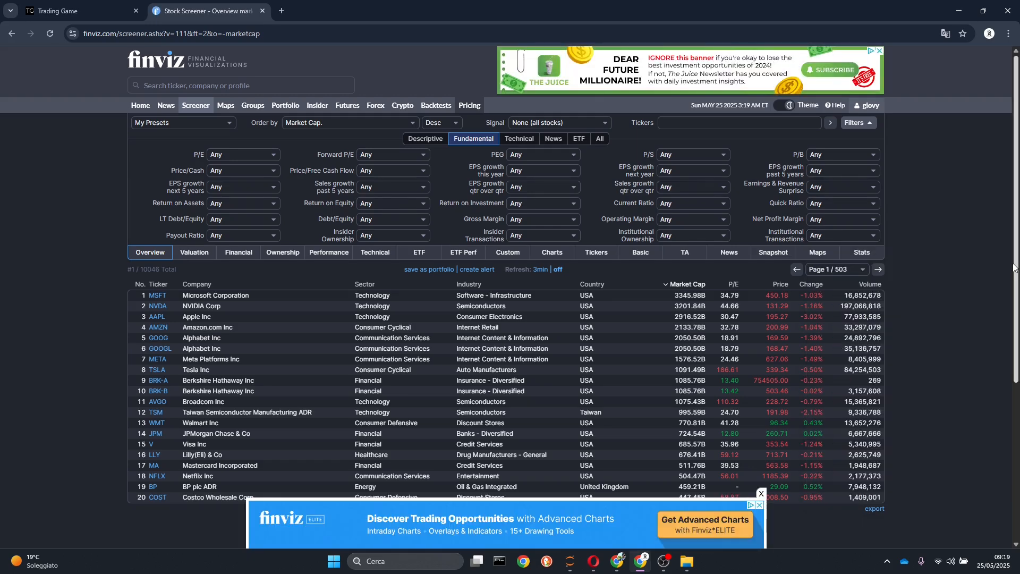
left_click(845, 235)
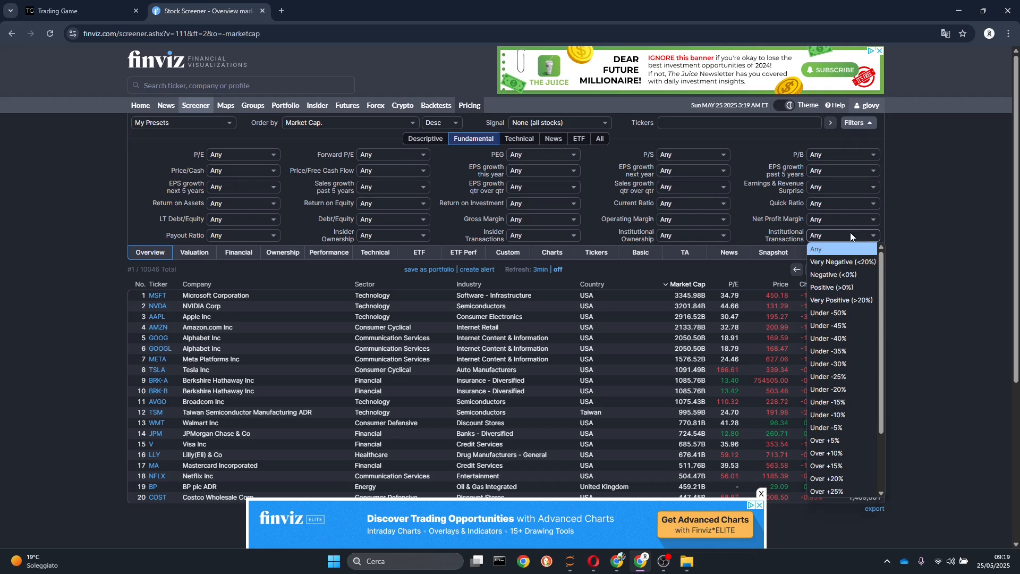
left_click(850, 232)
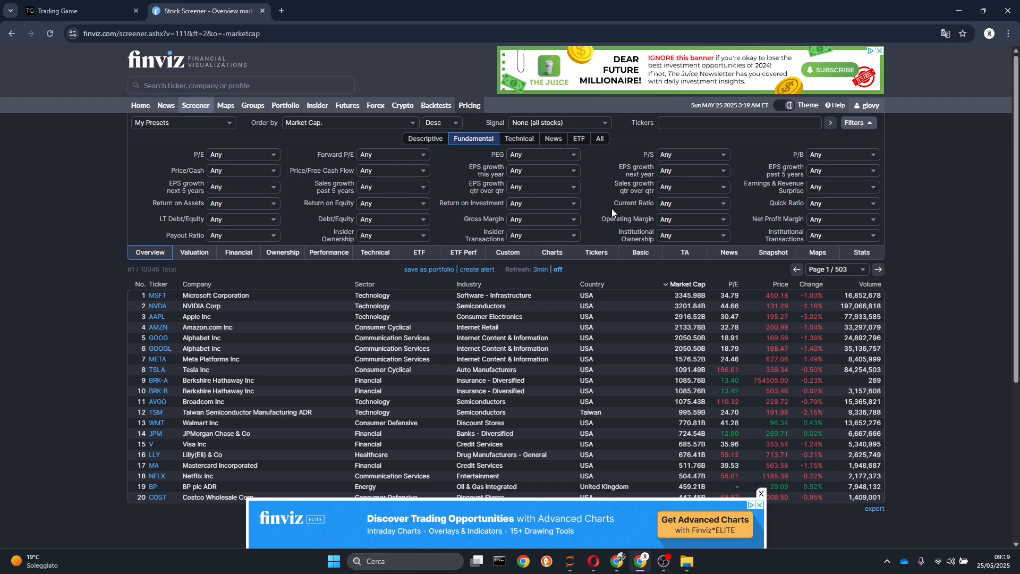
View the options of the Current Ratio, Quick Ratio and P/B filters without choosing any
left_click(674, 199)
left_click(675, 201)
left_click(832, 202)
left_click(836, 203)
left_click(824, 152)
left_click(825, 152)
Show the technical filters and view the Average True Range, RSI (14) and Gap options without choosing any
left_click(518, 139)
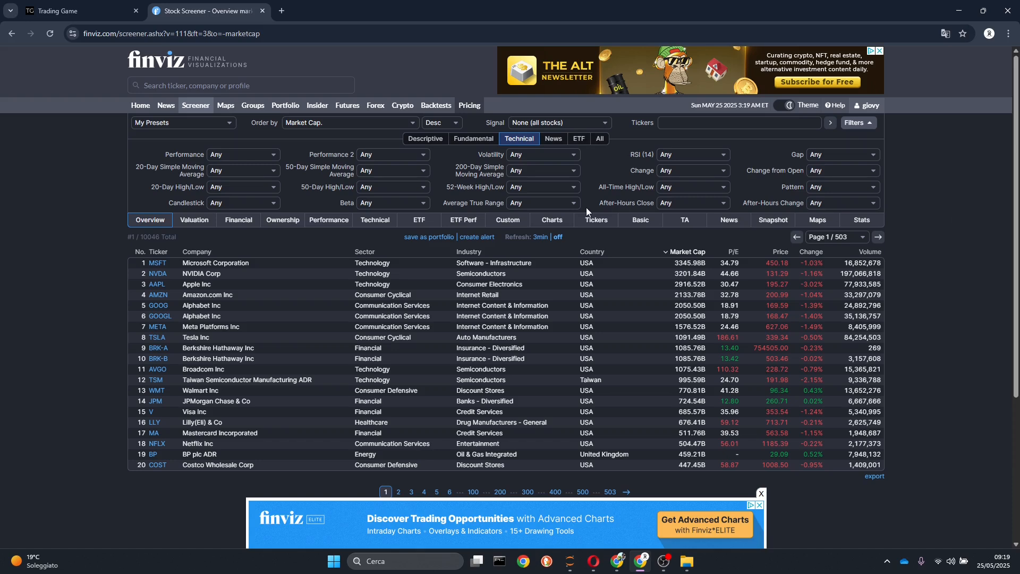
left_click(538, 205)
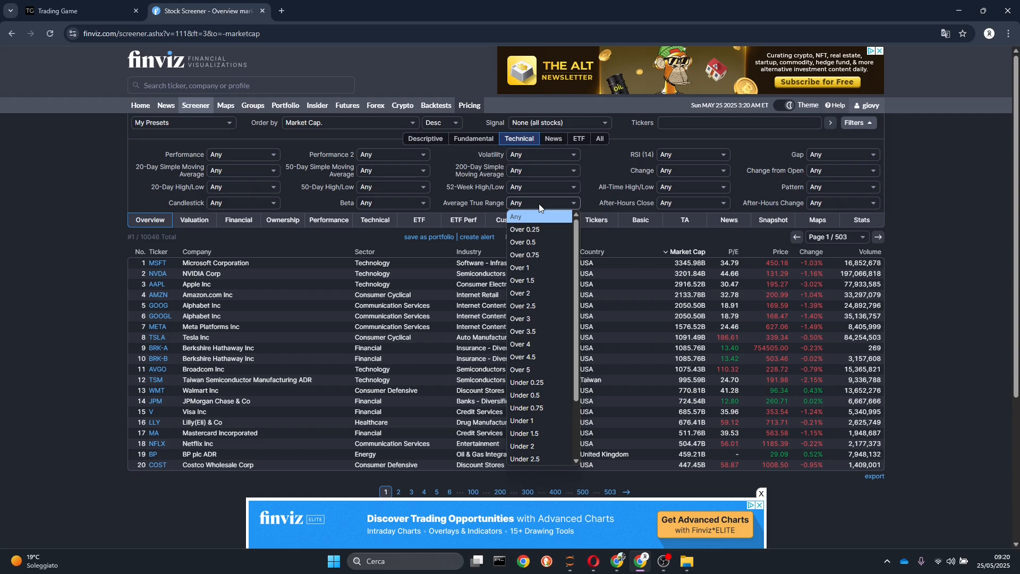
left_click(682, 155)
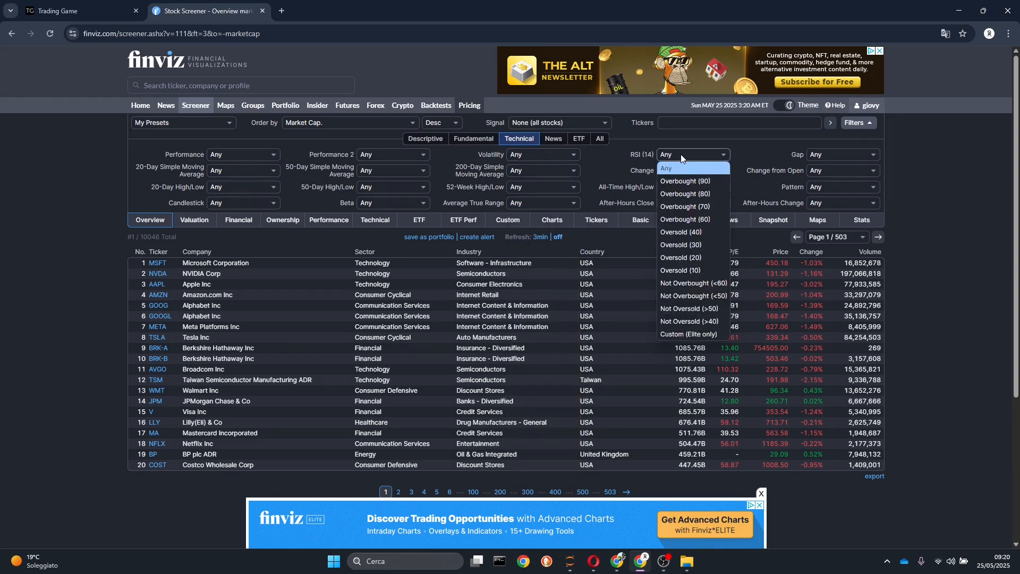
left_click(681, 155)
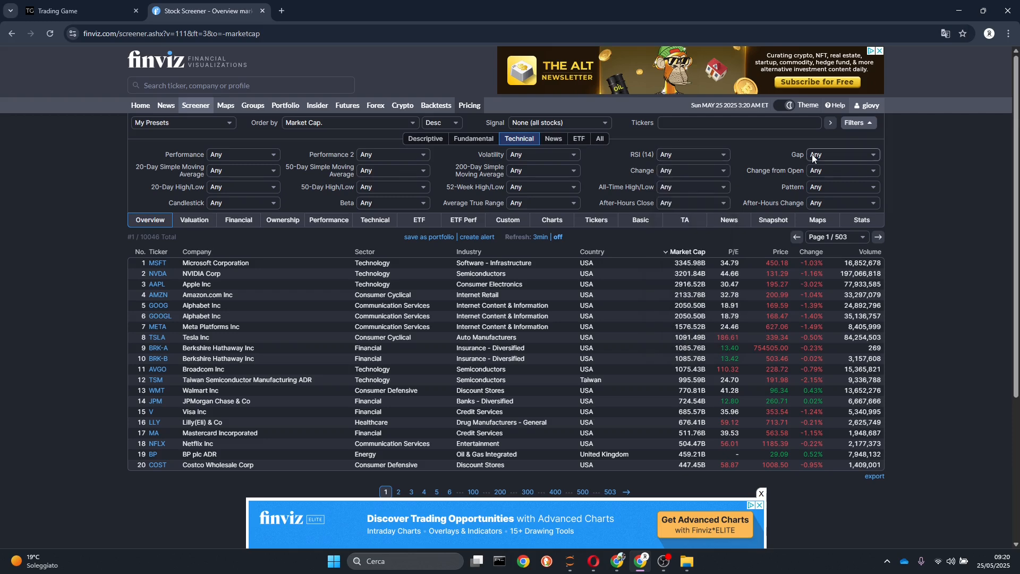
left_click(815, 155)
left_click(816, 158)
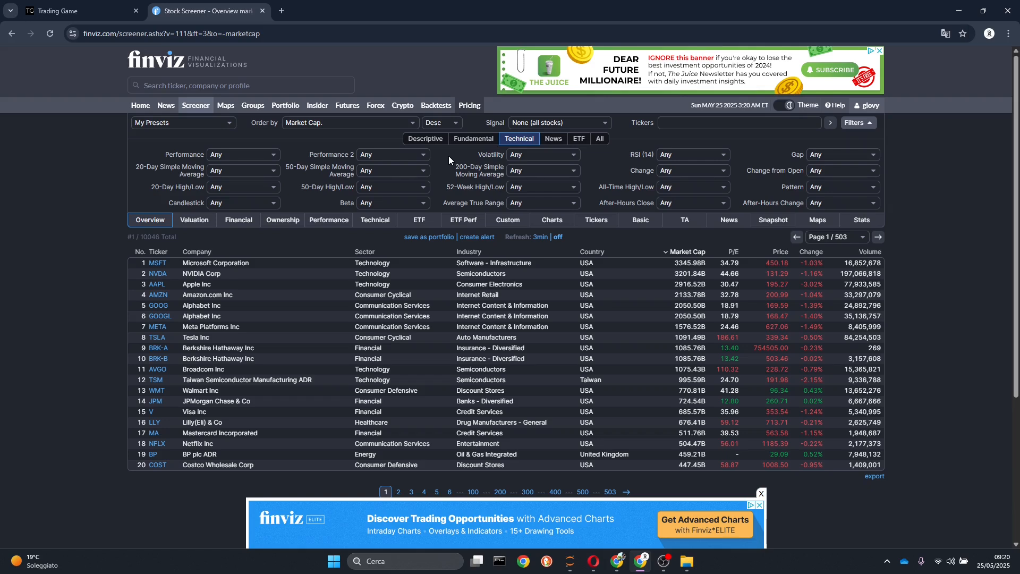
View the full list of Beta filter options without choosing any
left_click(410, 203)
scroll(374, 350, "down", 1)
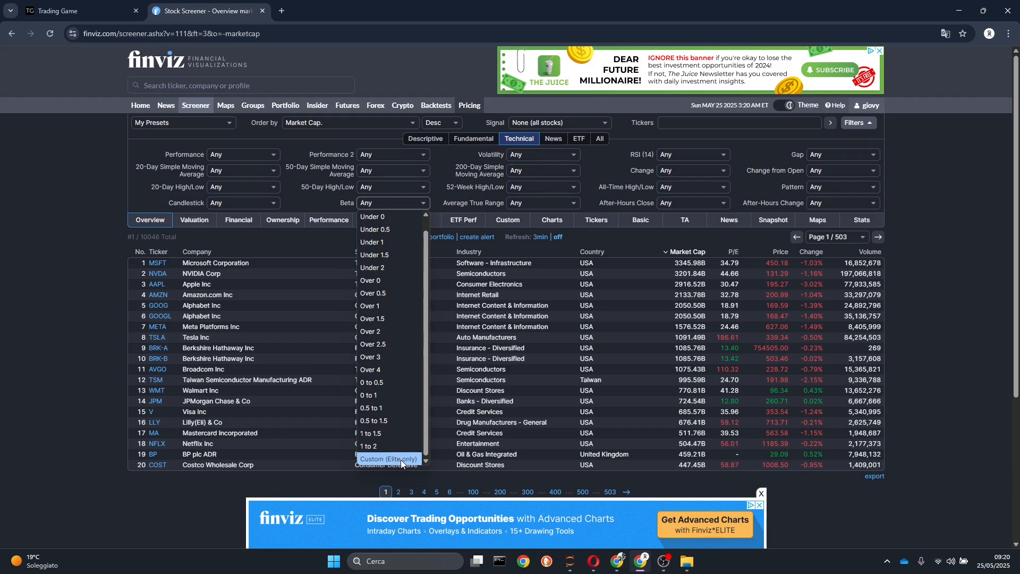
left_click(82, 299)
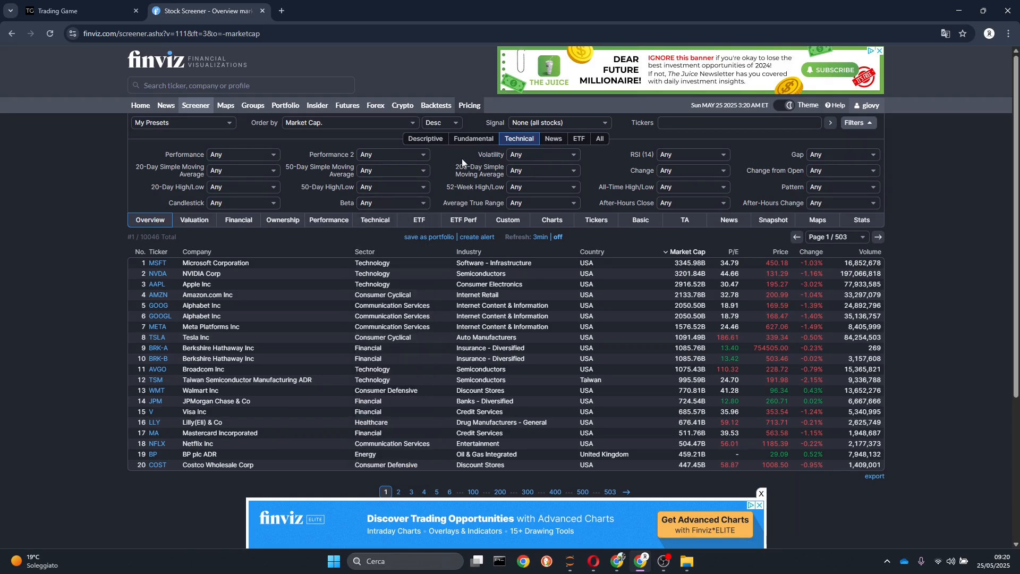